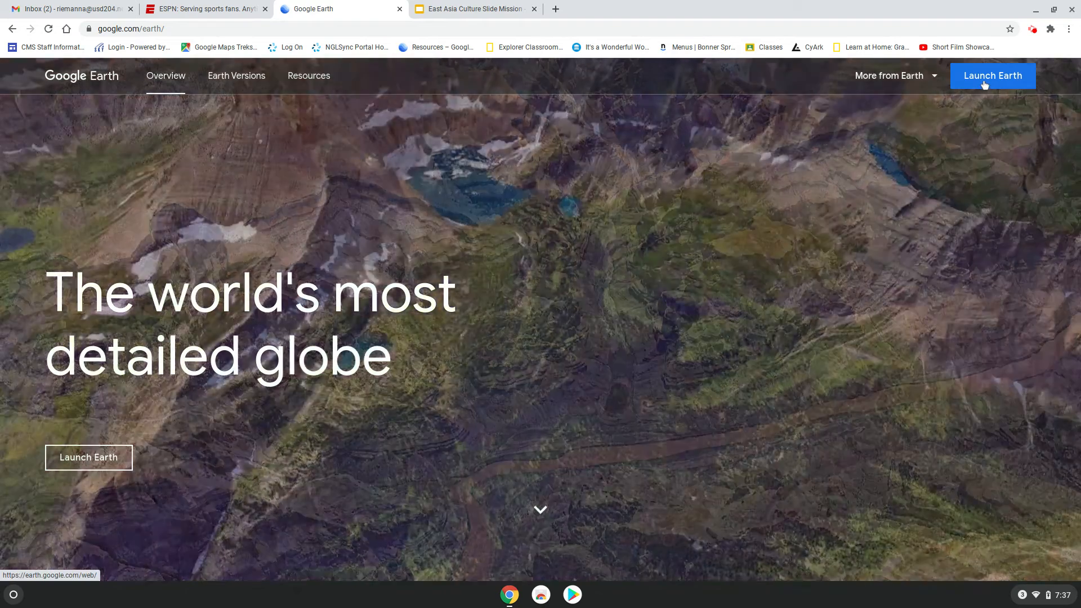
Launch Google Earth on the web and open the second advisory project in the recent projects list.
{"action": "left_click", "coordinate": [984, 83]}
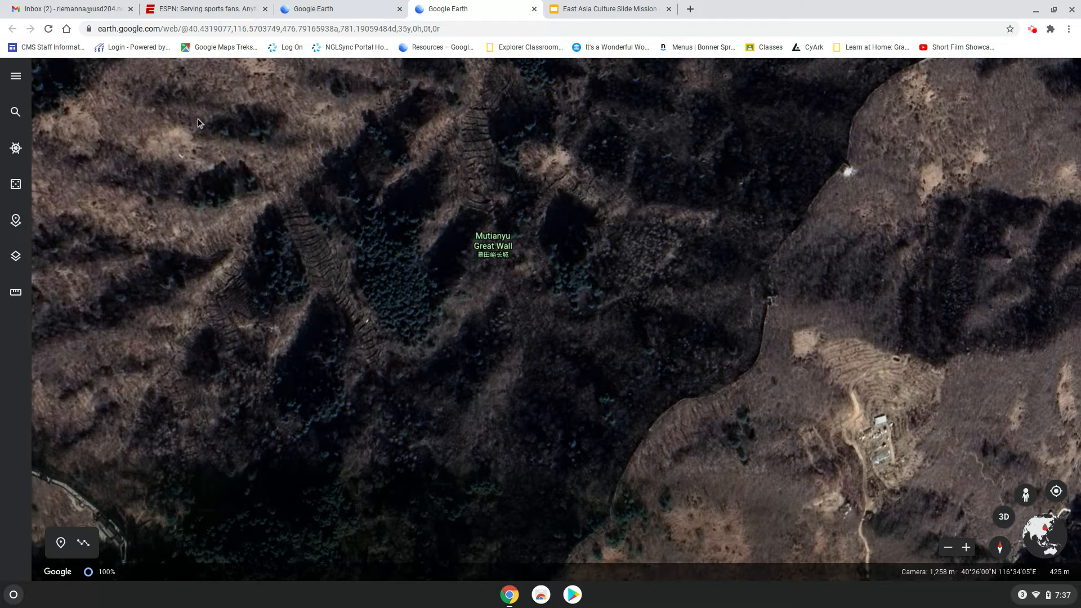
{"action": "left_click", "coordinate": [16, 221]}
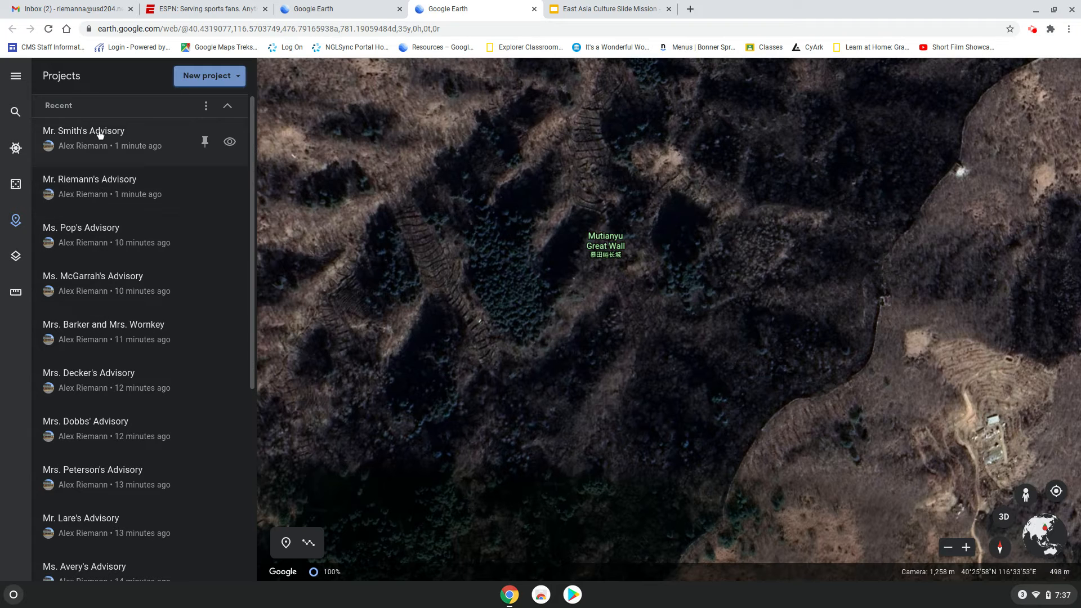
{"action": "scroll", "coordinate": [95, 321], "scroll_direction": "down", "scroll_amount": 2}
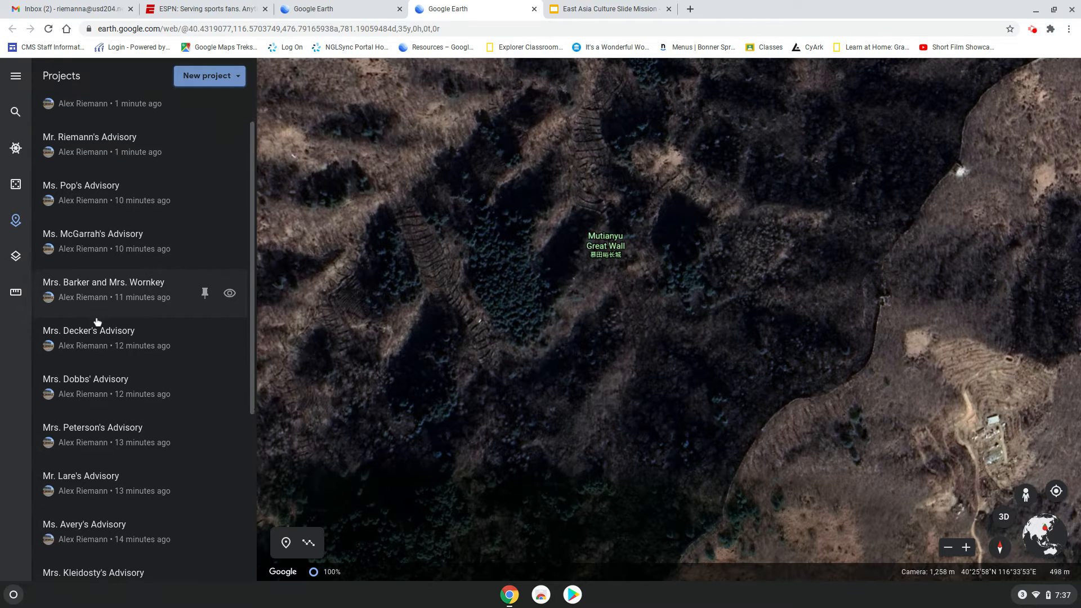
{"action": "scroll", "coordinate": [94, 321], "scroll_direction": "up", "scroll_amount": 2}
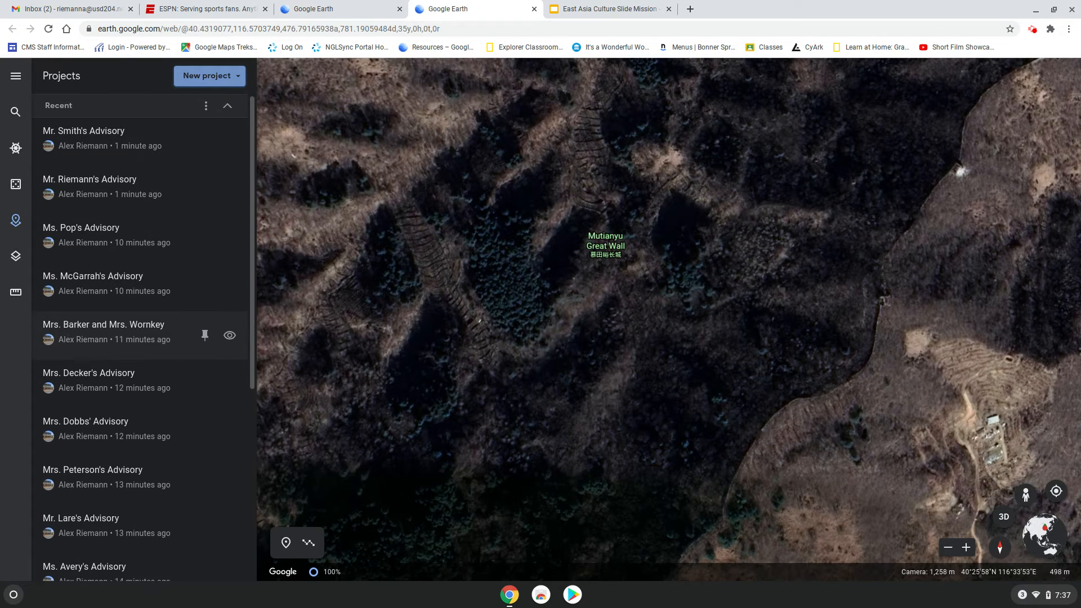
{"action": "left_click", "coordinate": [107, 203]}
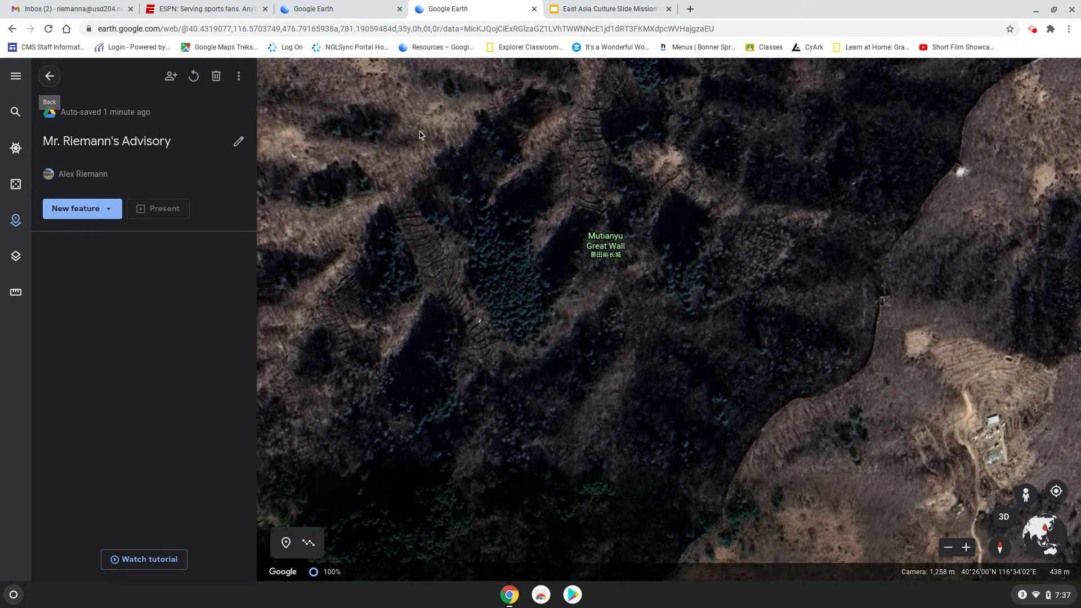
Share the advisory project with a student from the contact suggestions, with Editor access and notification on.
{"action": "left_click", "coordinate": [172, 78]}
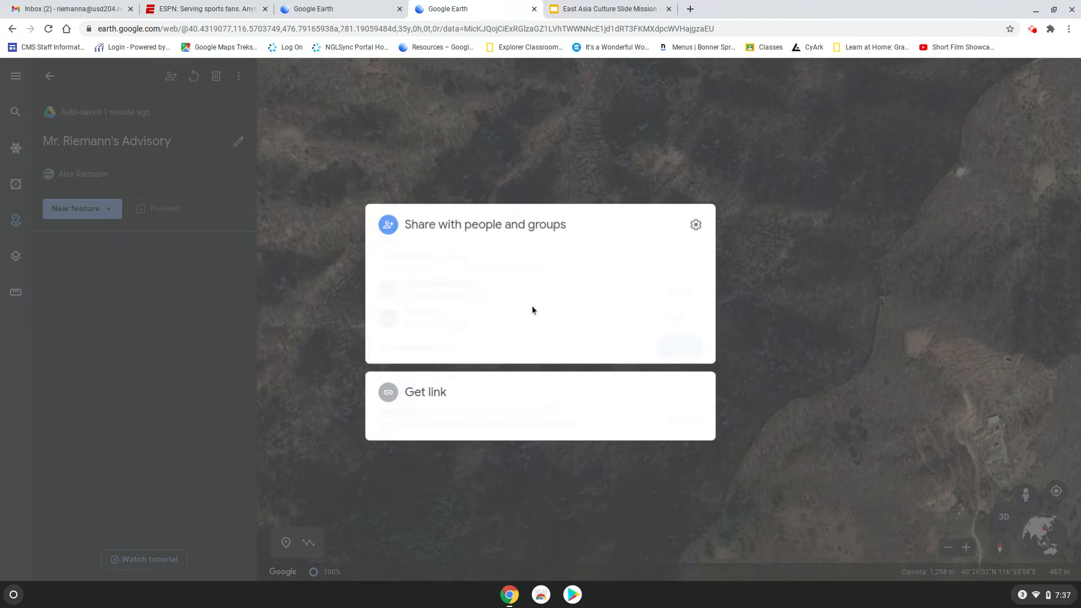
{"action": "left_click", "coordinate": [468, 253]}
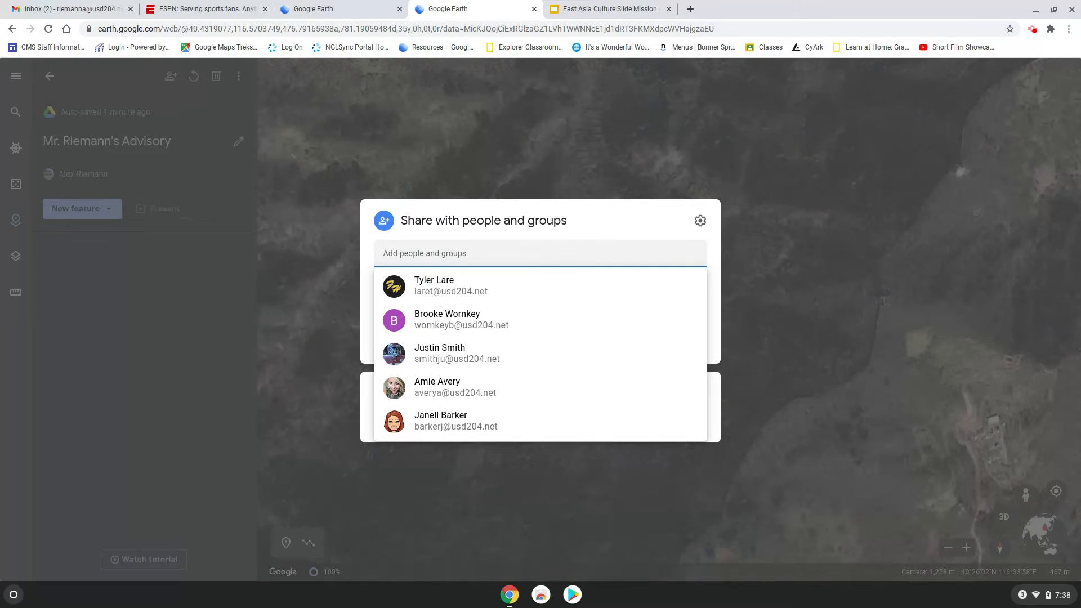
{"action": "type", "text": "Timo"}
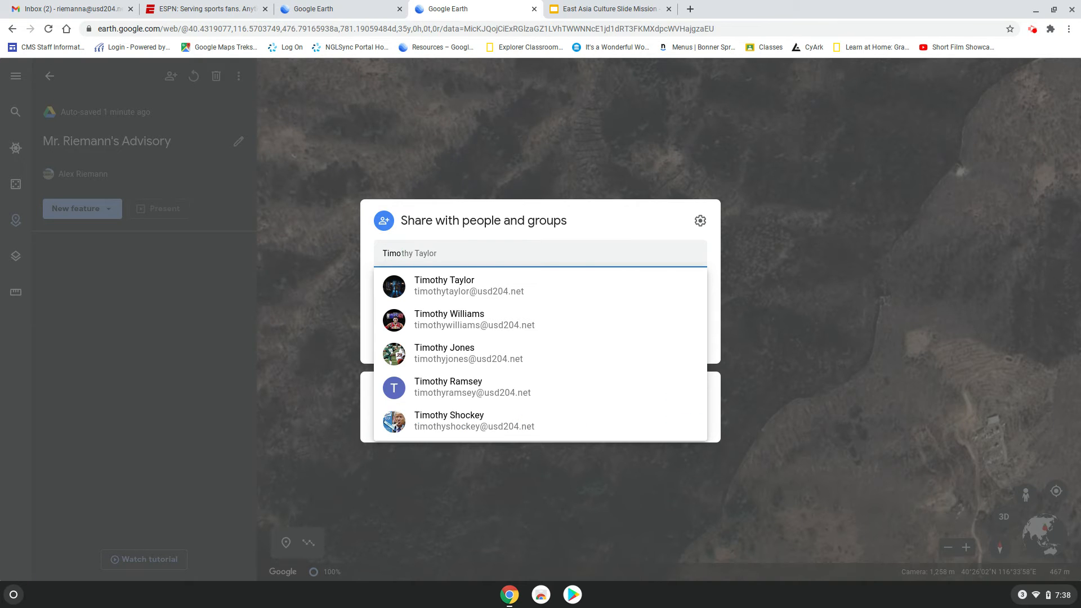
{"action": "left_click", "coordinate": [531, 291]}
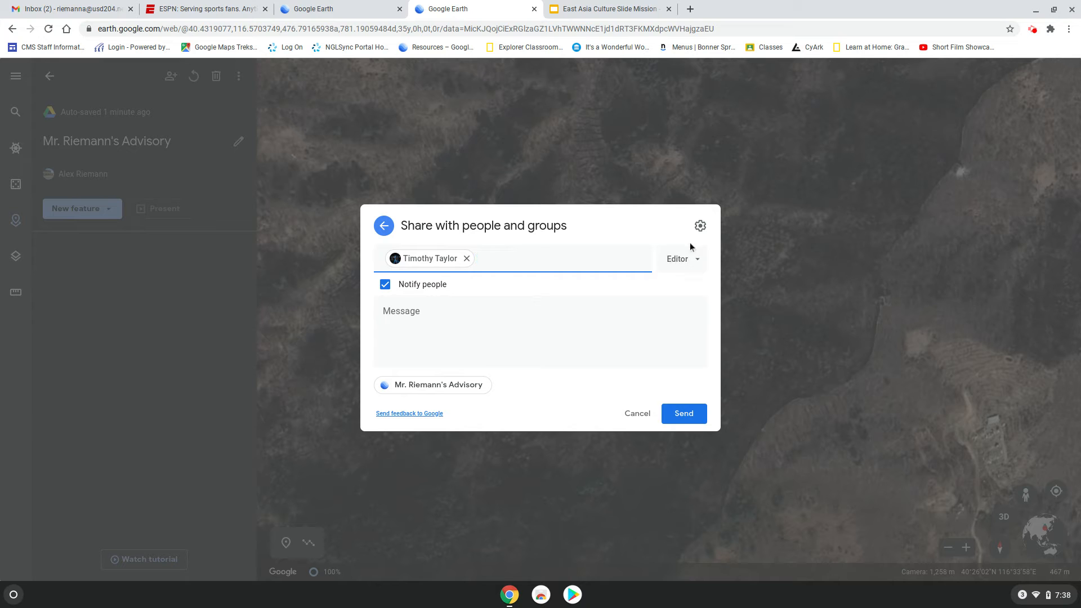
{"action": "left_click", "coordinate": [686, 415]}
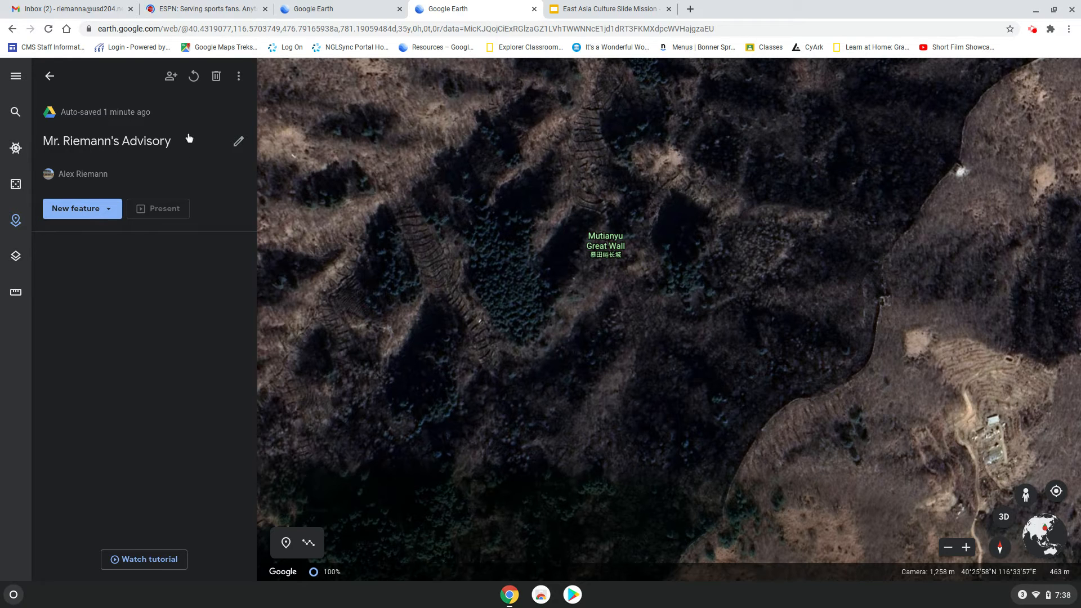
Check the project instructions in the East Asia slides, and find the Great Wall of China in Huairou District as a new place in Google Earth.
{"action": "left_click", "coordinate": [590, 11]}
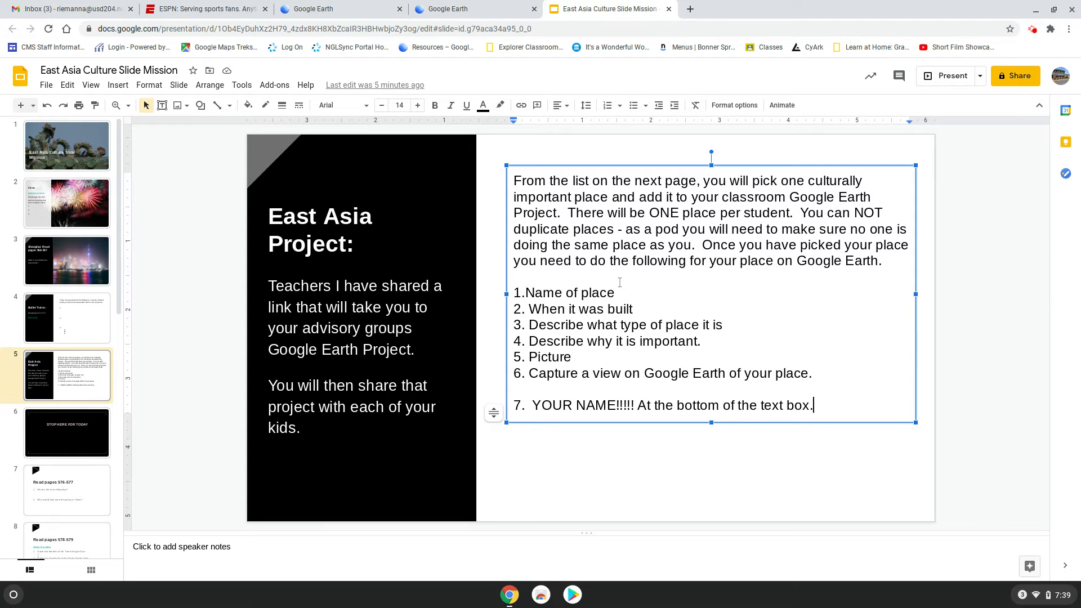
{"action": "left_click", "coordinate": [468, 8]}
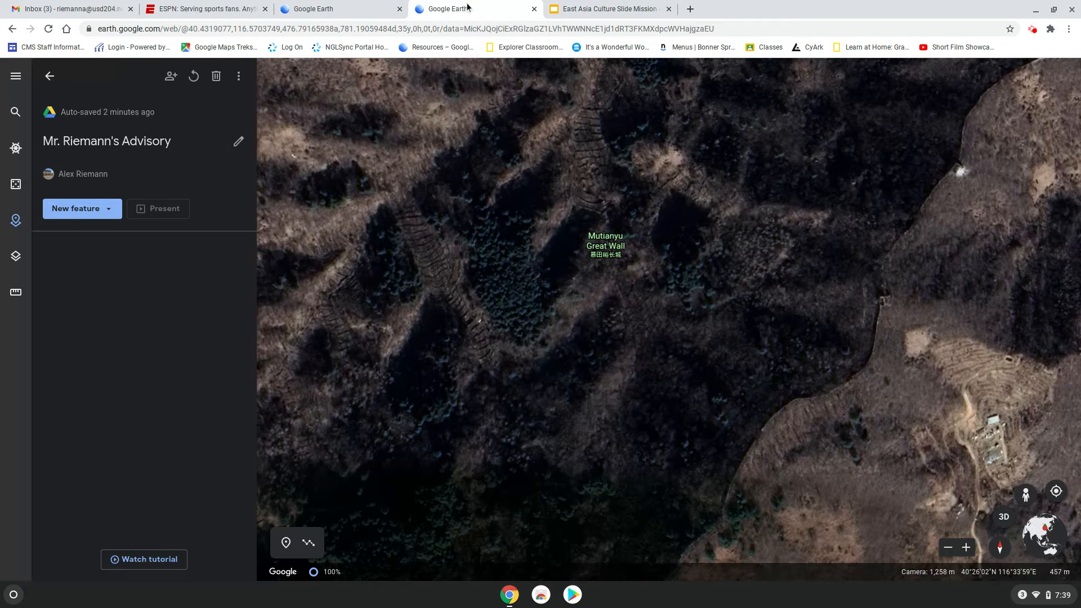
{"action": "left_click", "coordinate": [79, 210]}
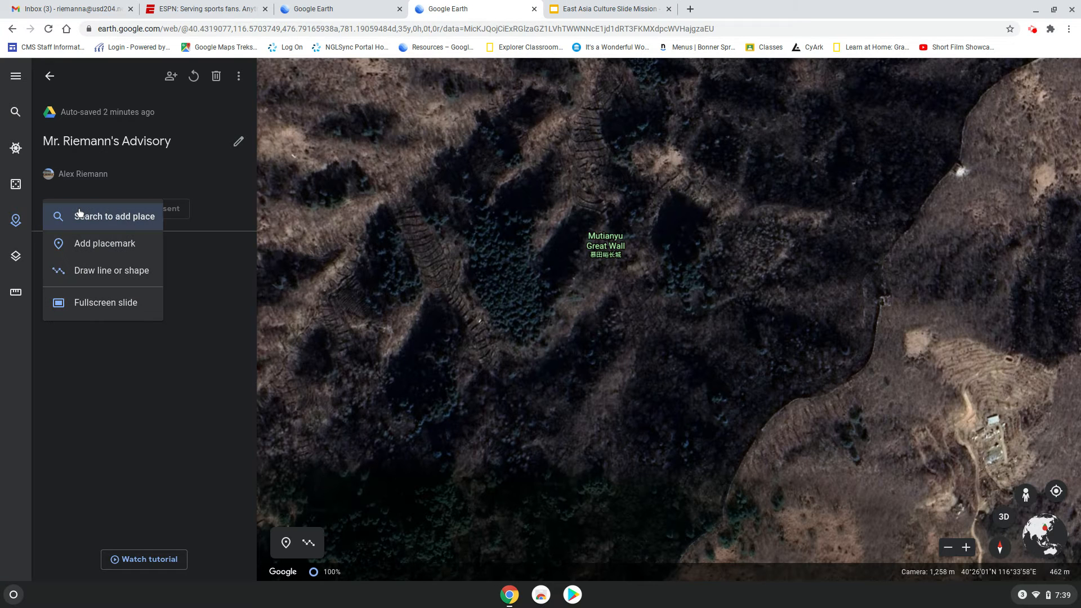
{"action": "left_click", "coordinate": [122, 221]}
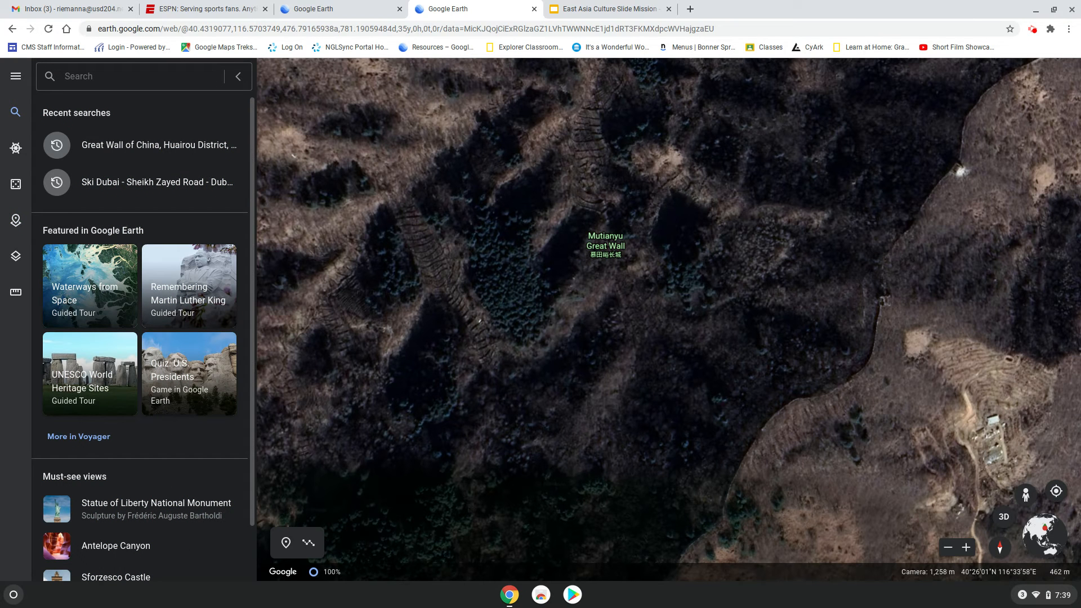
{"action": "type", "text": "Great W"}
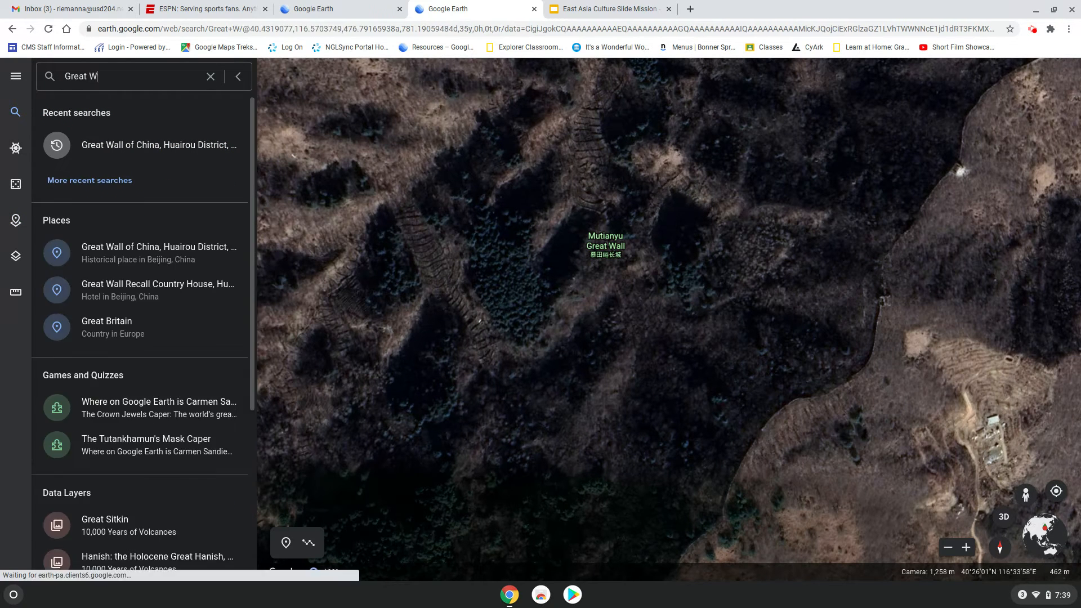
{"action": "type", "text": "all of"}
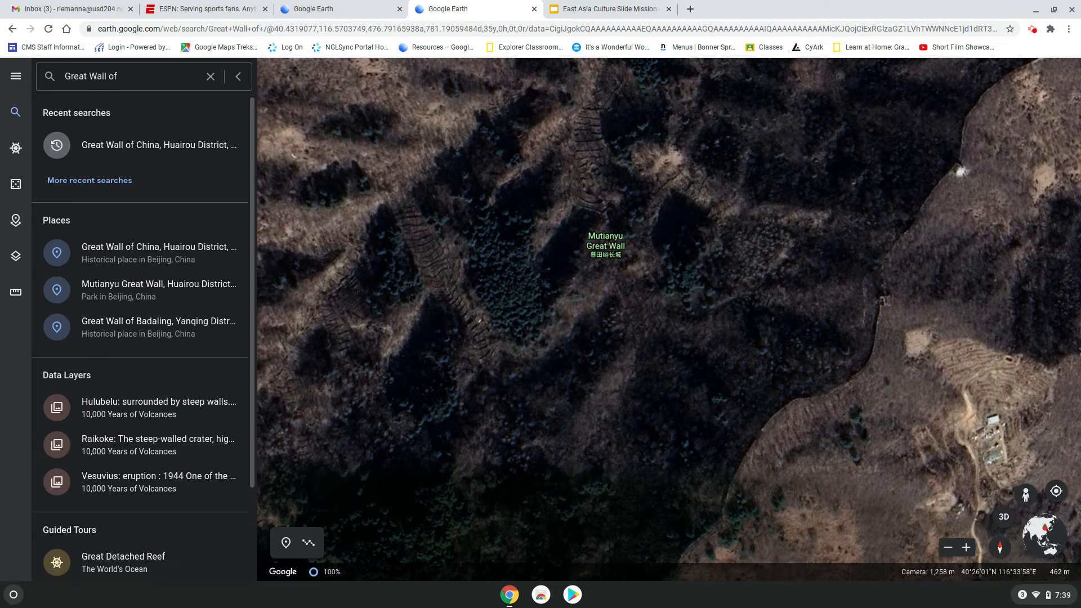
{"action": "type", "text": " China"}
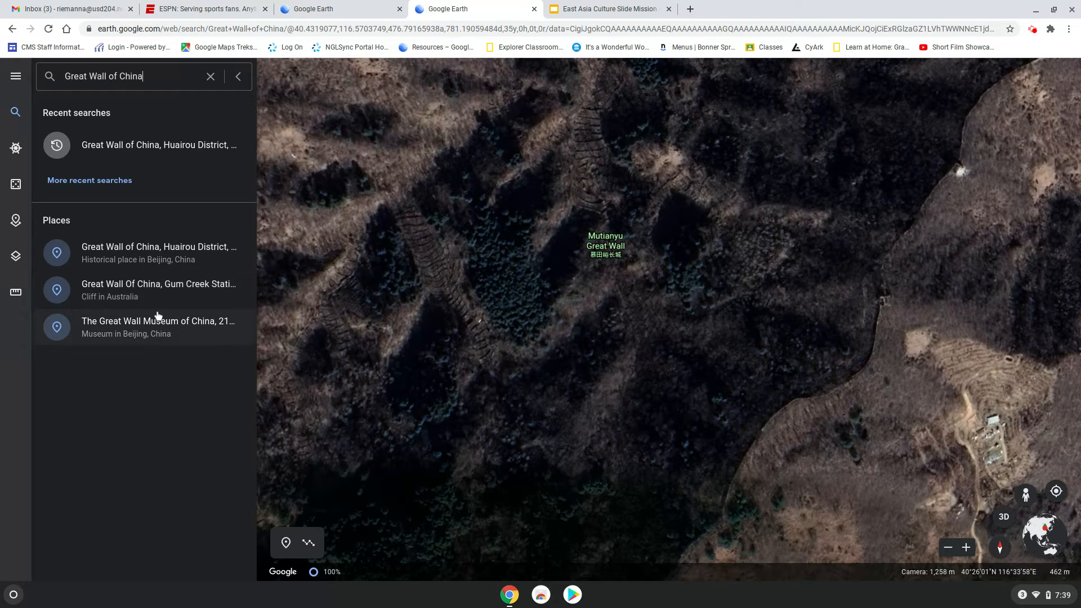
{"action": "left_click", "coordinate": [163, 251]}
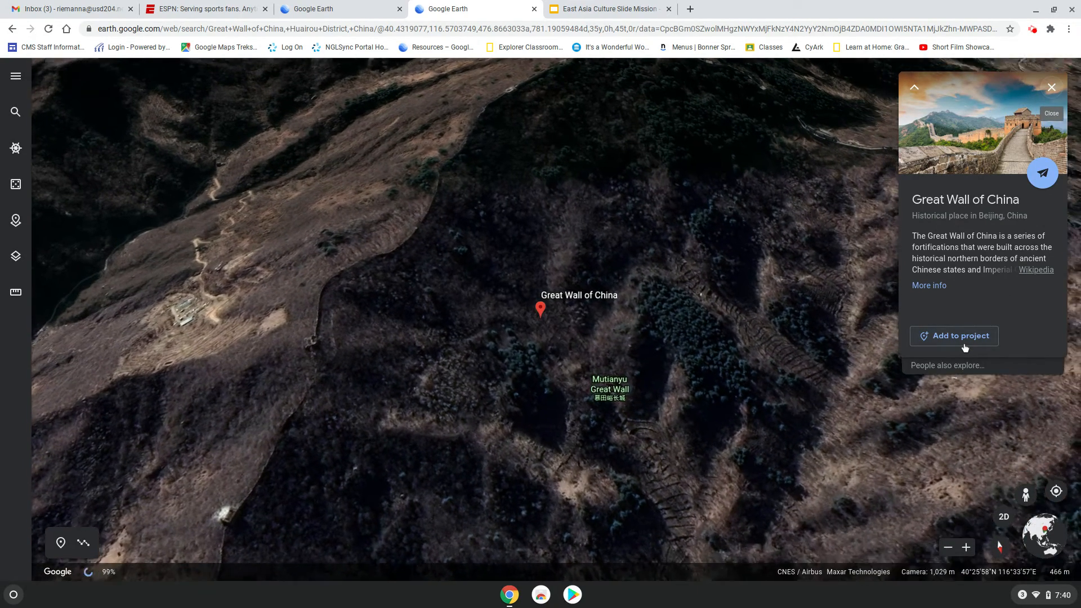
Add the Great Wall of China to the advisory project and replace its Google-provided information with editable fields.
{"action": "left_click", "coordinate": [961, 336]}
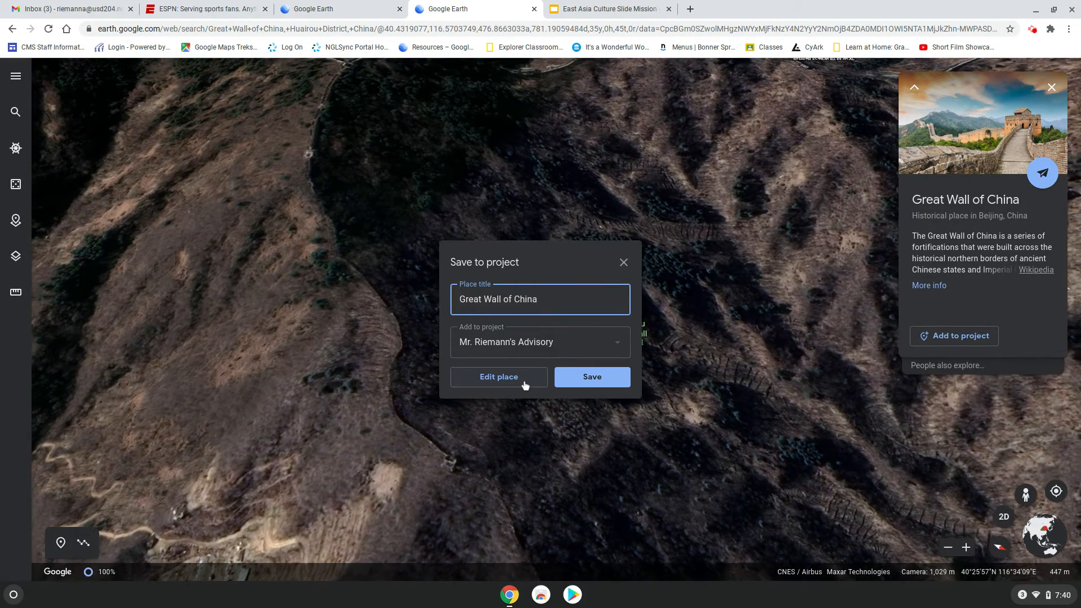
{"action": "left_click", "coordinate": [524, 382]}
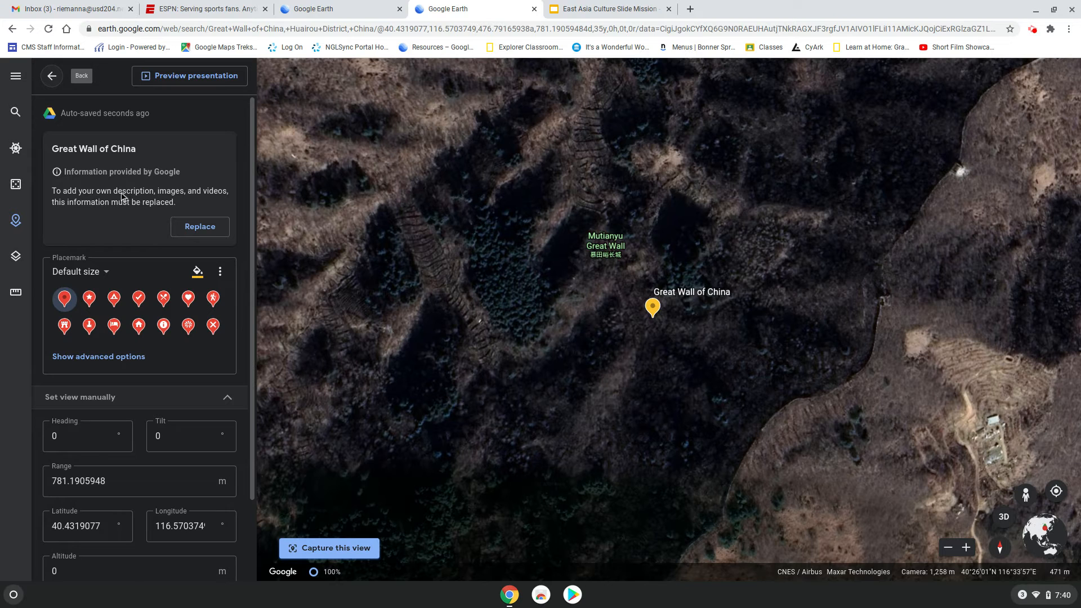
{"action": "scroll", "coordinate": [121, 197], "scroll_direction": "down", "scroll_amount": 2}
{"action": "scroll", "coordinate": [121, 197], "scroll_direction": "up", "scroll_amount": 2}
{"action": "left_click", "coordinate": [205, 229]}
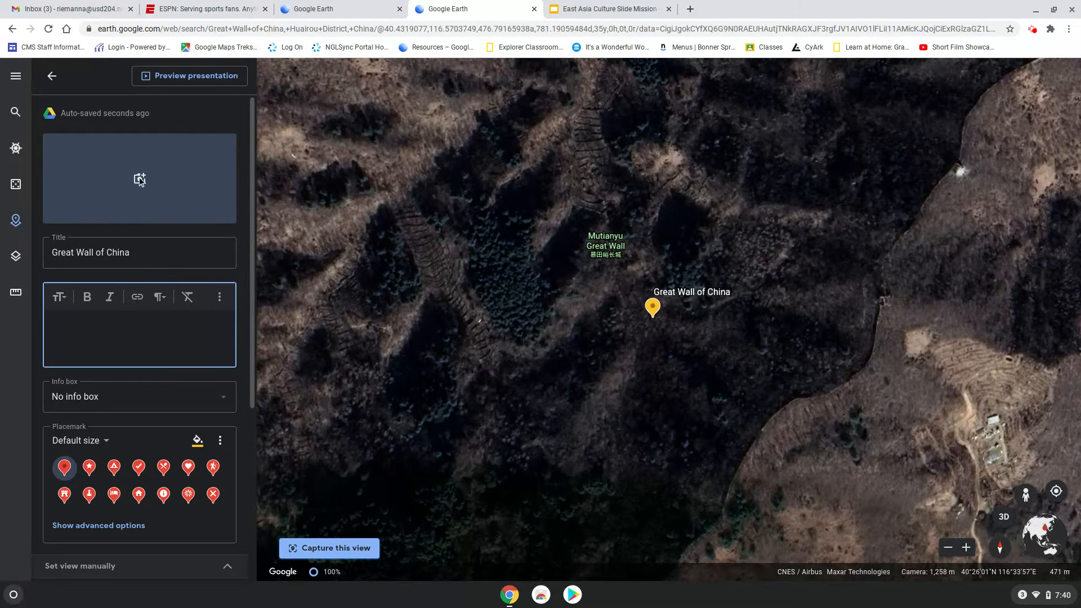
Check the required items in the slides and begin the place description in Google Earth with "1. The Great Wall of China was built in".
{"action": "left_click", "coordinate": [635, 9]}
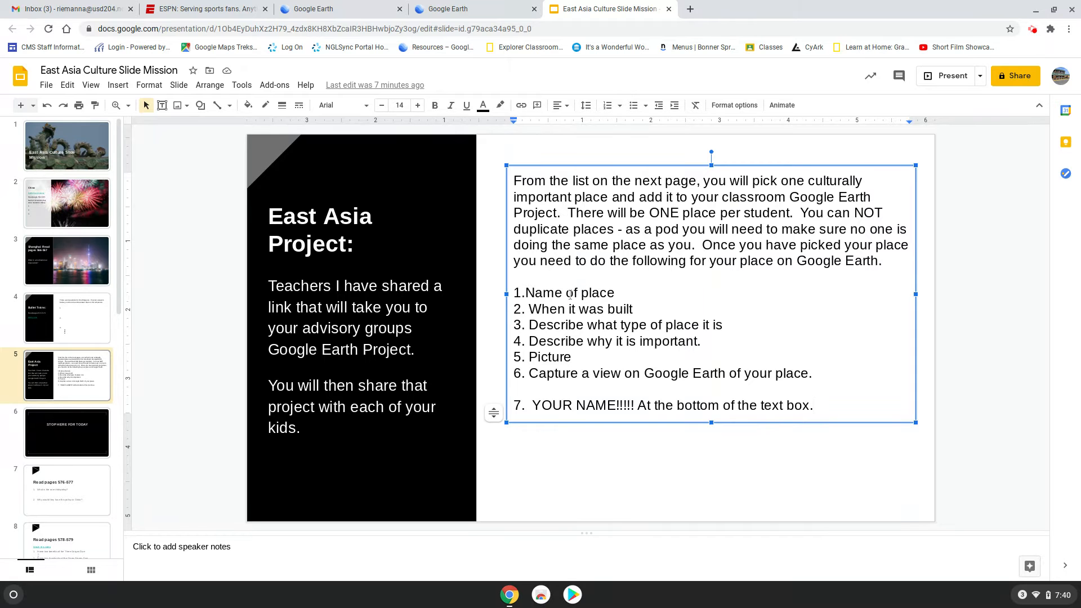
{"action": "left_click", "coordinate": [513, 5]}
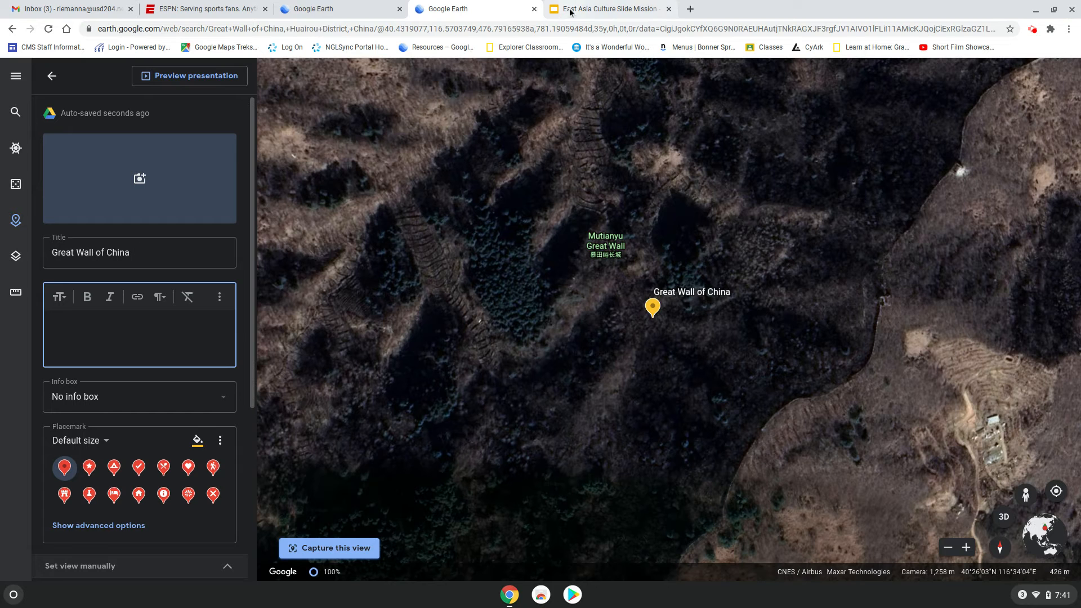
{"action": "left_click", "coordinate": [590, 6]}
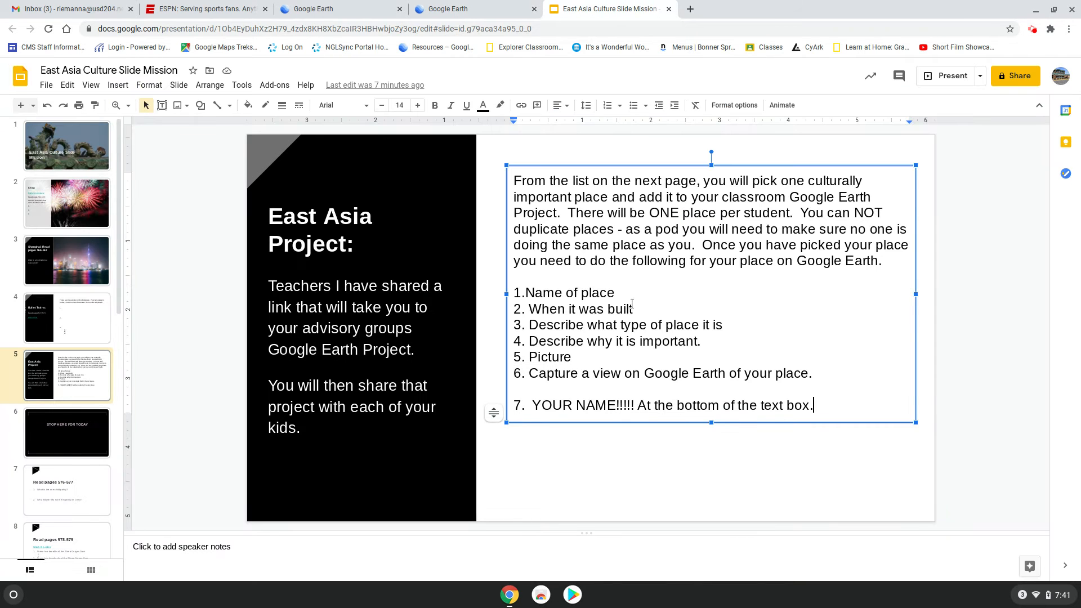
{"action": "left_click", "coordinate": [454, 8]}
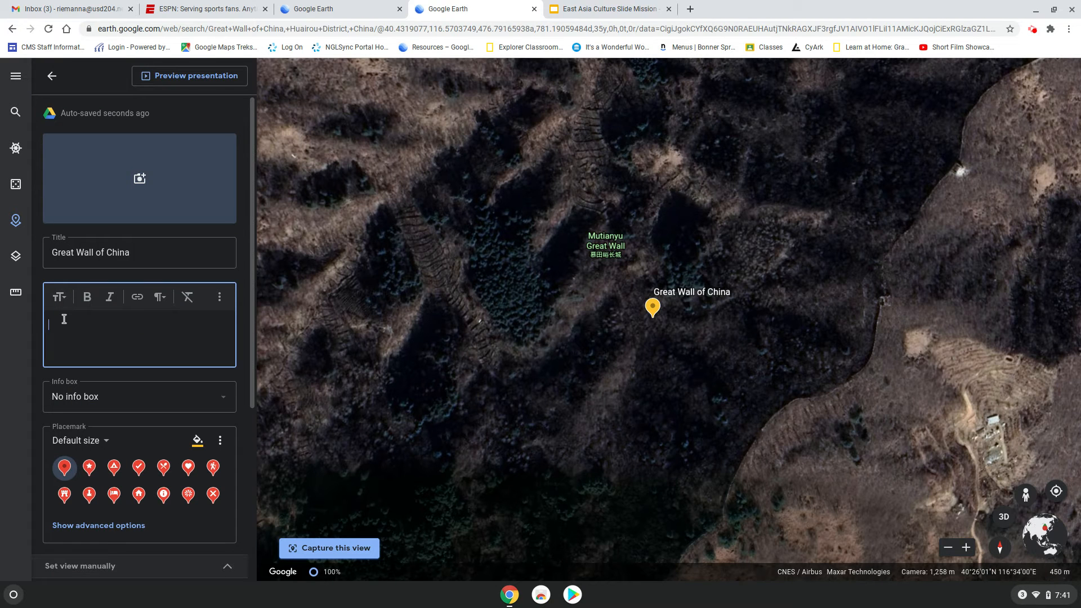
{"action": "type", "text": "1. The Great Wall "}
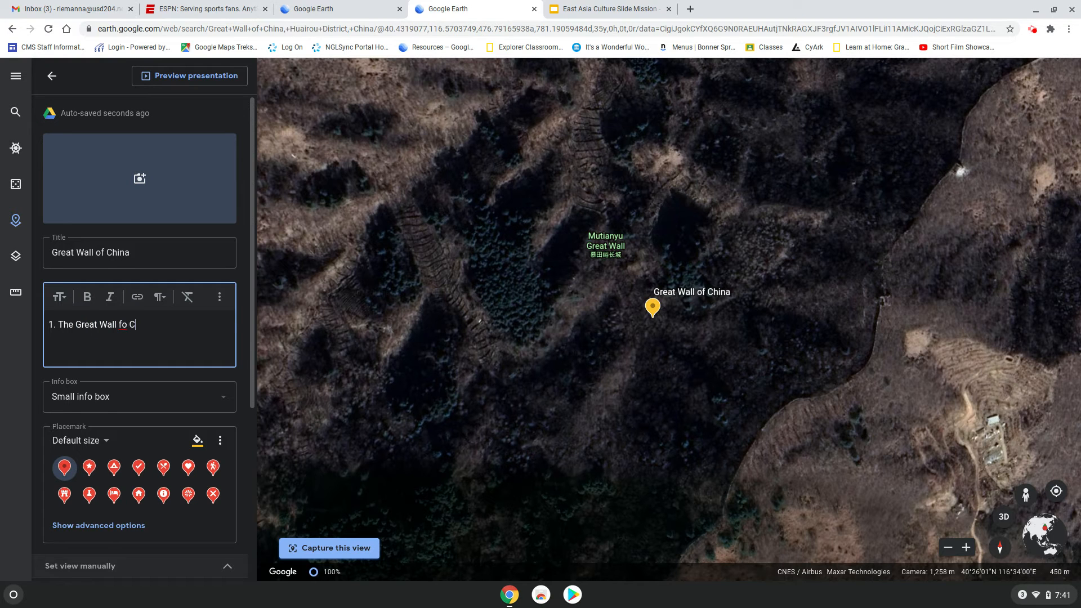
{"action": "type", "text": "of China was built in"}
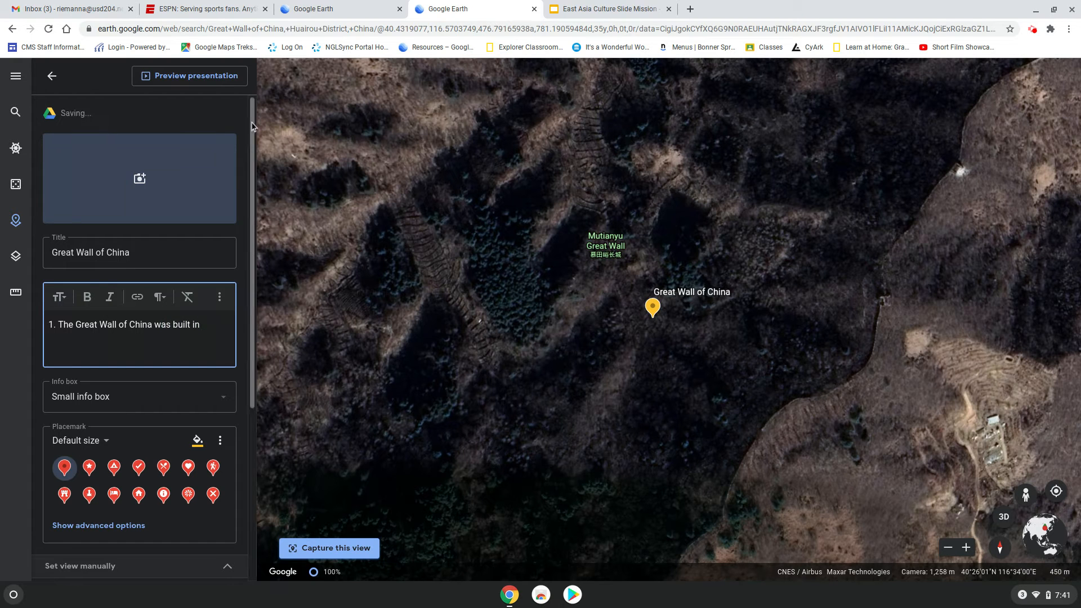
Search the web for when the Great Wall of China was built and open the TravelChinaGuide article.
{"action": "left_click", "coordinate": [691, 9]}
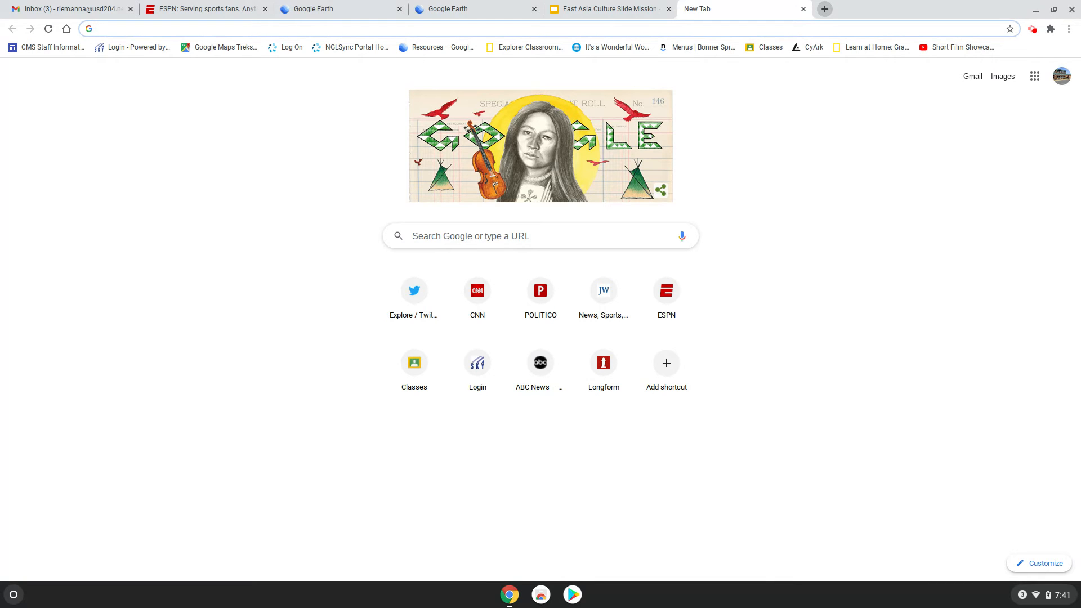
{"action": "type", "text": "Great Wa"}
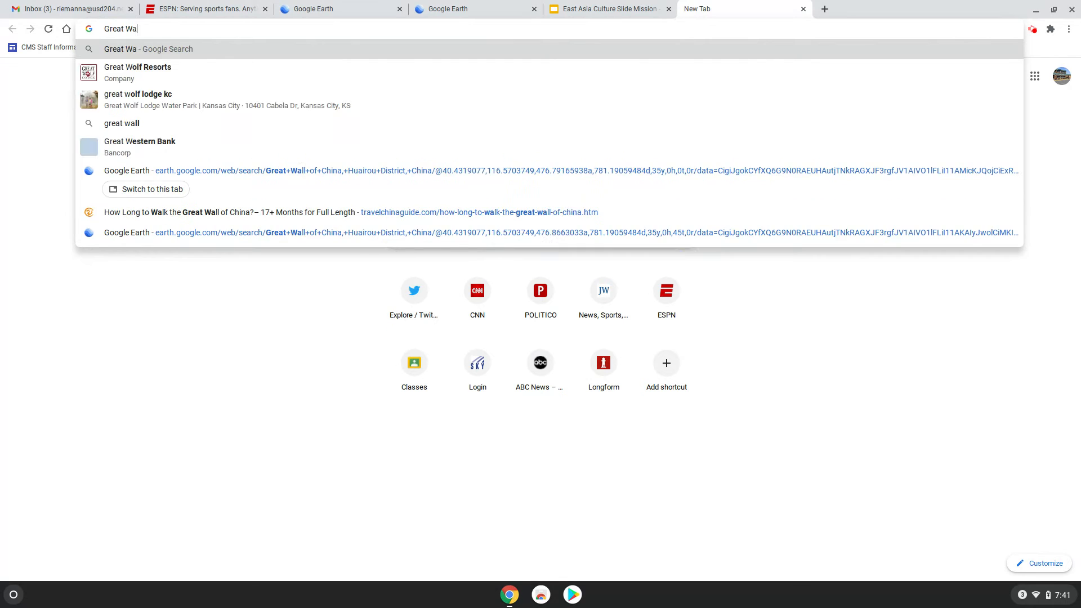
{"action": "type", "text": "ll fo China"}
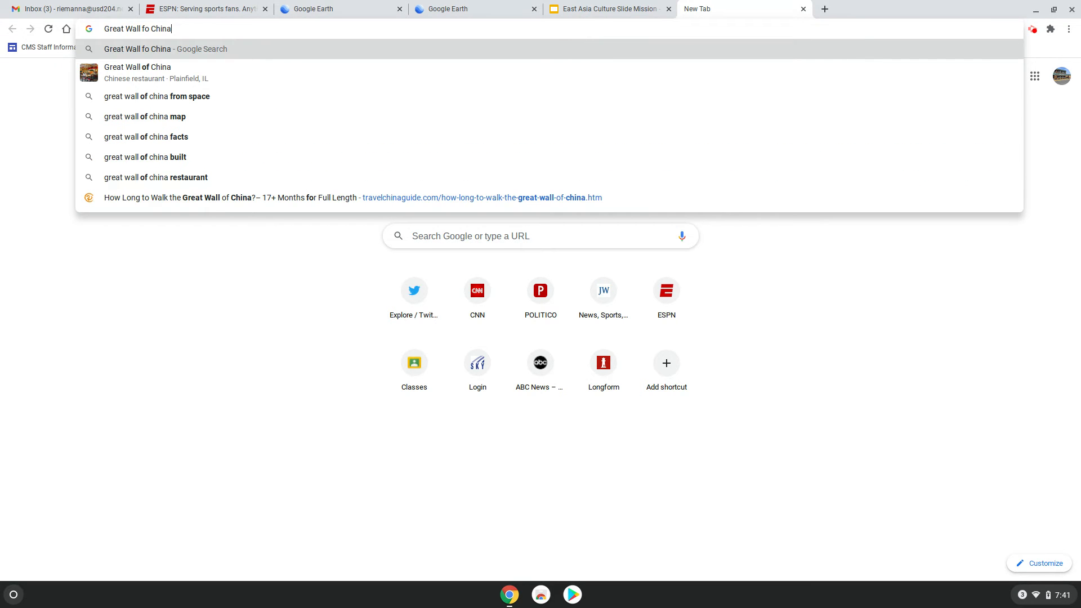
{"action": "type", "text": " built"}
{"action": "key", "text": "Return"}
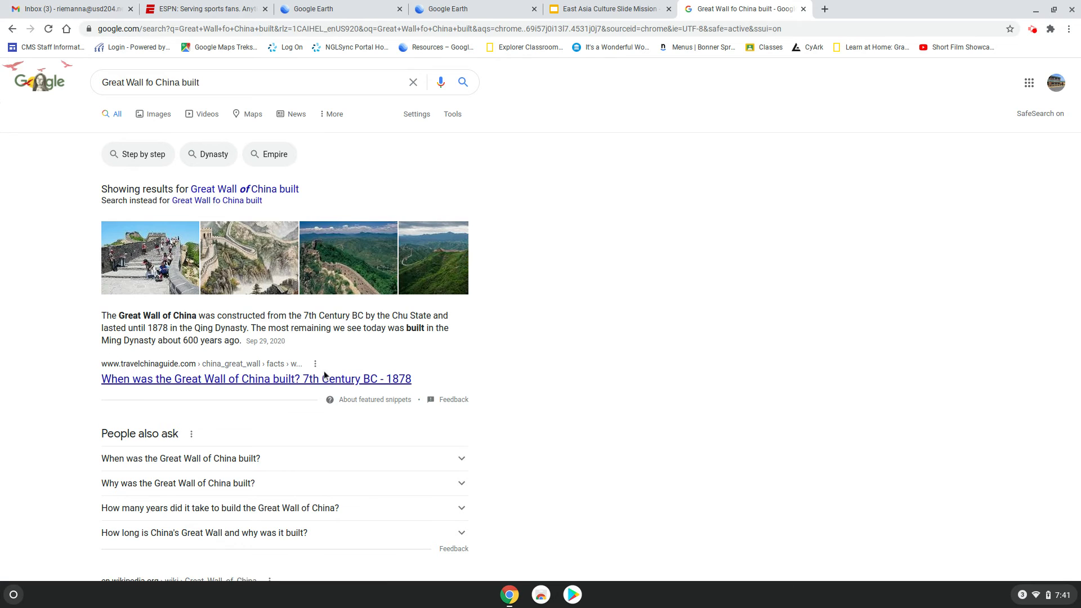
{"action": "left_click", "coordinate": [301, 379]}
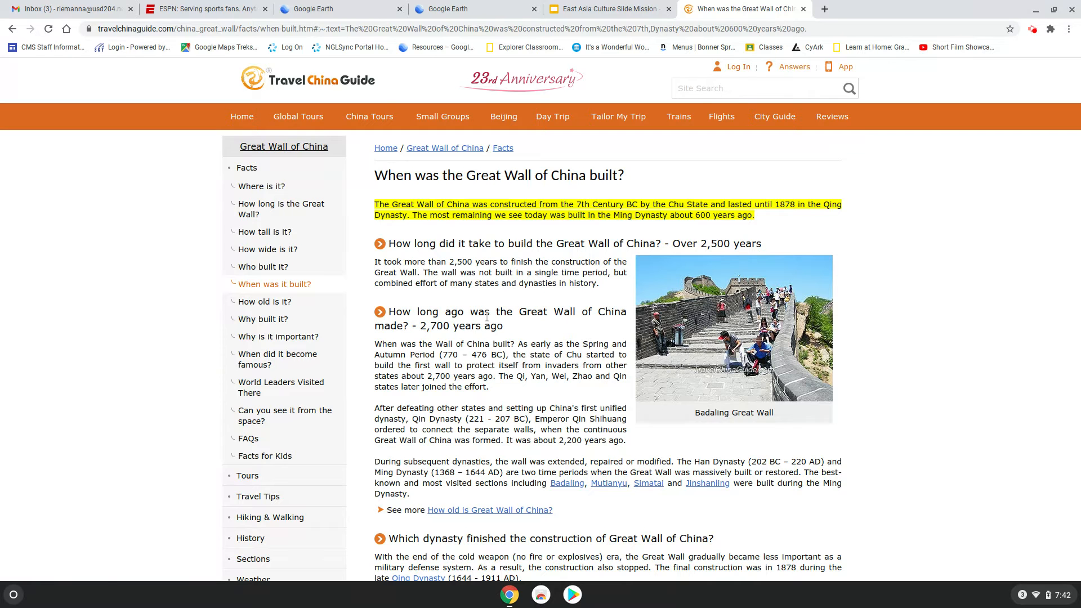
Complete the first description sentence of the Great Wall placemark in Google Earth with "7th Centruy." and return to the reference tabs.
{"action": "left_click", "coordinate": [504, 7]}
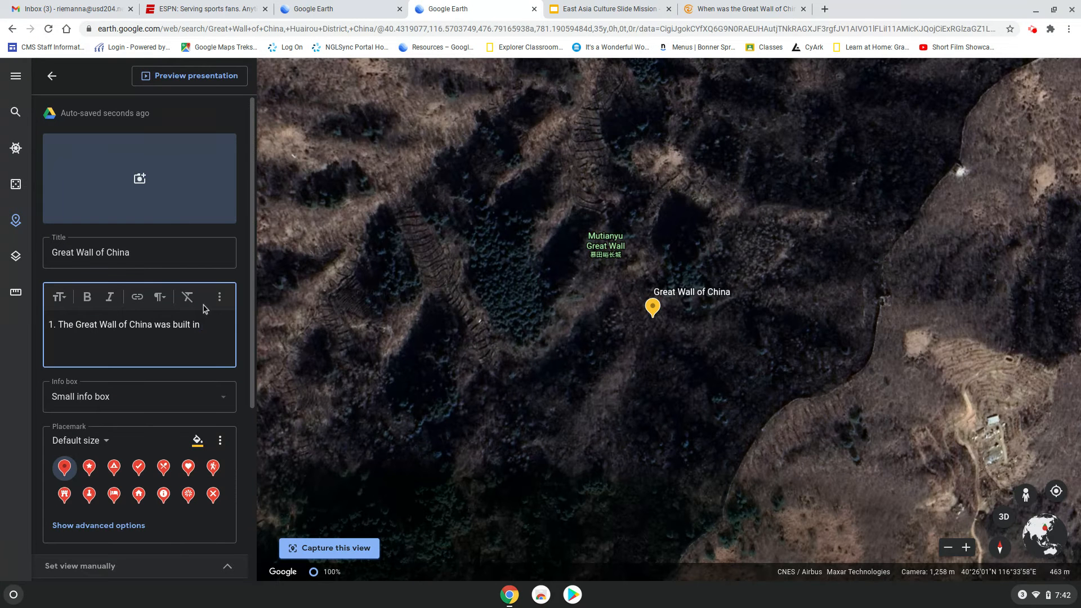
{"action": "type", "text": "7th Centruy."}
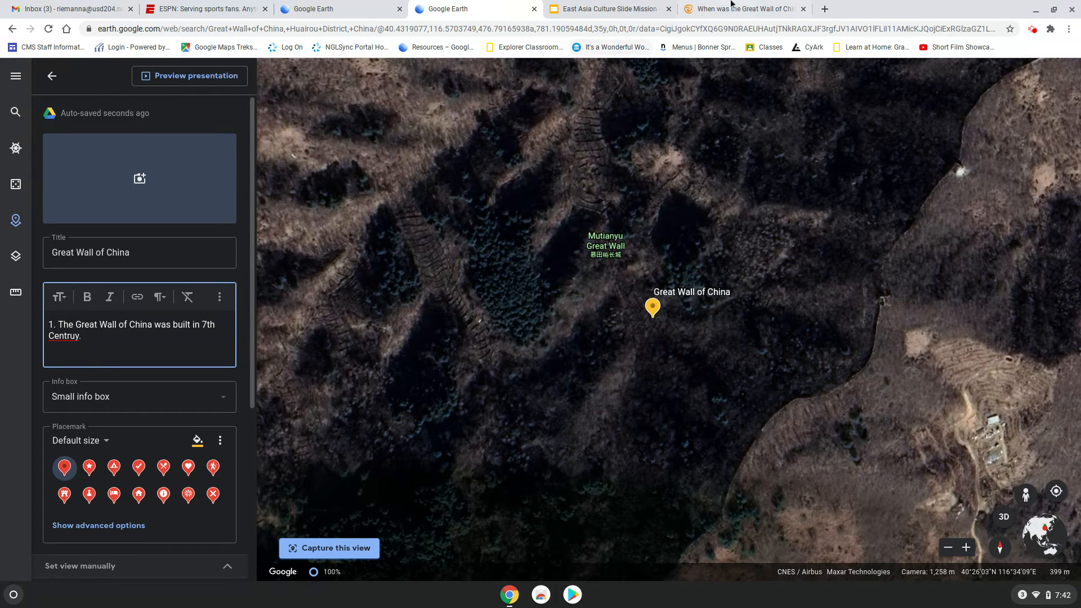
{"action": "left_click", "coordinate": [580, 14]}
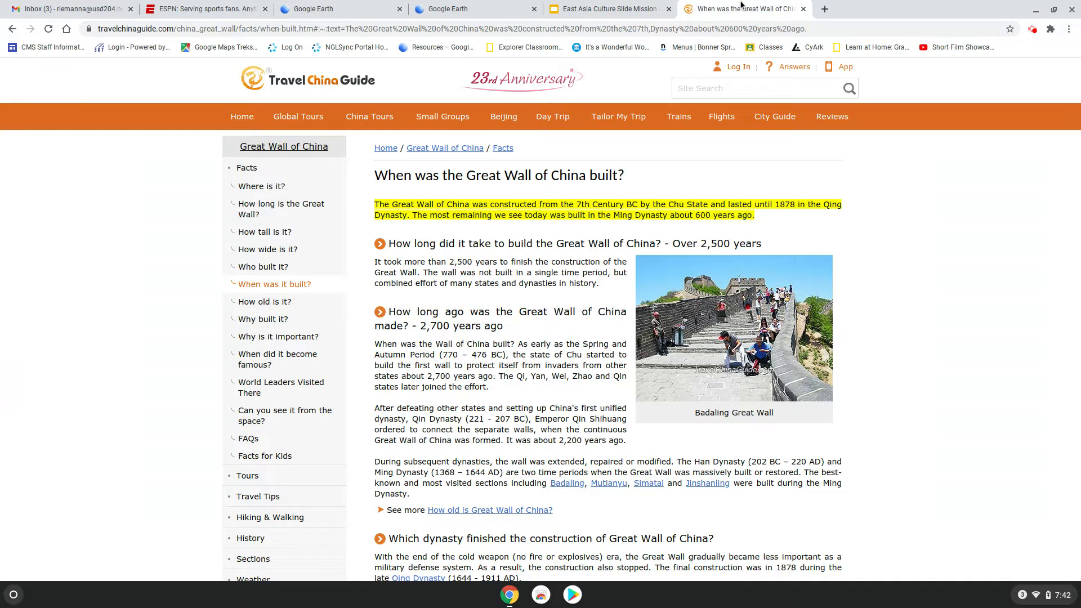
Read through the TravelChinaGuide article for the Great Wall's construction history and other facts usable in the place description.
{"action": "left_click", "coordinate": [737, 10]}
{"action": "scroll", "coordinate": [522, 296], "scroll_direction": "down", "scroll_amount": 7}
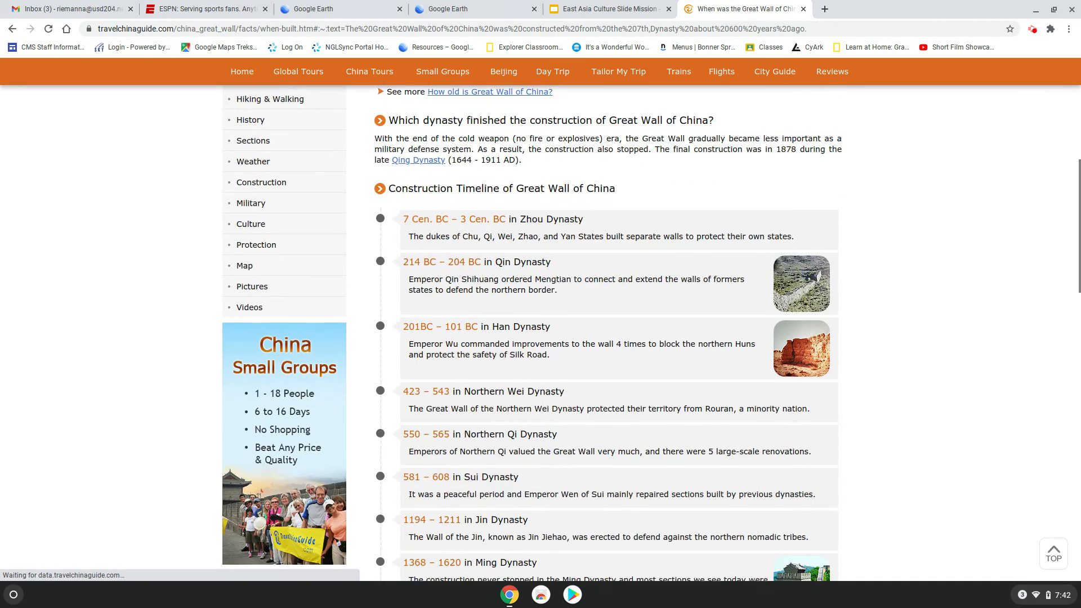
{"action": "scroll", "coordinate": [521, 295], "scroll_direction": "down", "scroll_amount": 5}
{"action": "scroll", "coordinate": [521, 296], "scroll_direction": "down", "scroll_amount": 5}
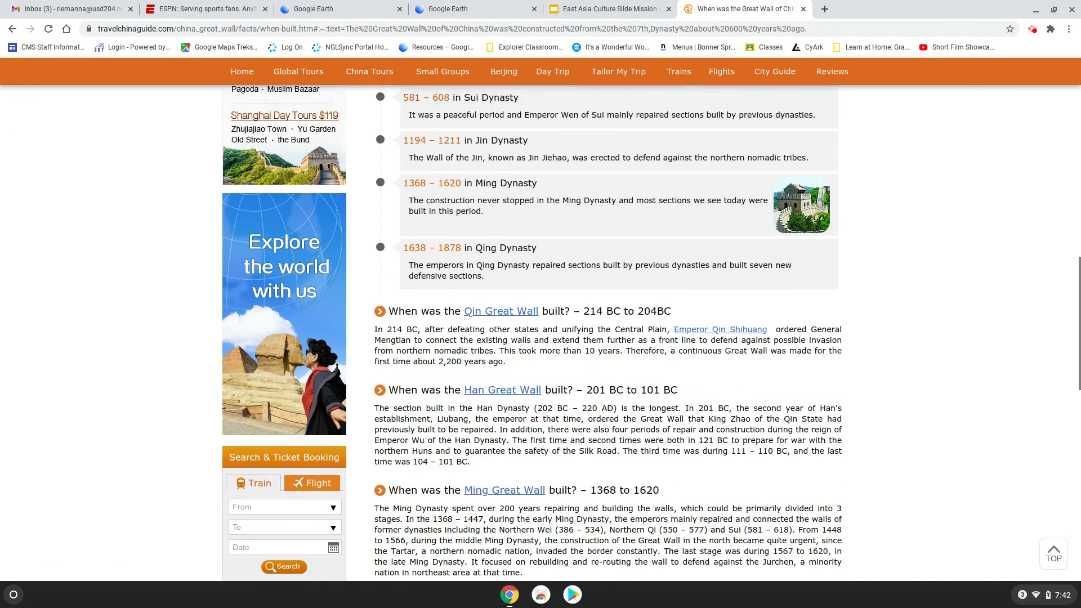
{"action": "scroll", "coordinate": [522, 319], "scroll_direction": "down", "scroll_amount": 7}
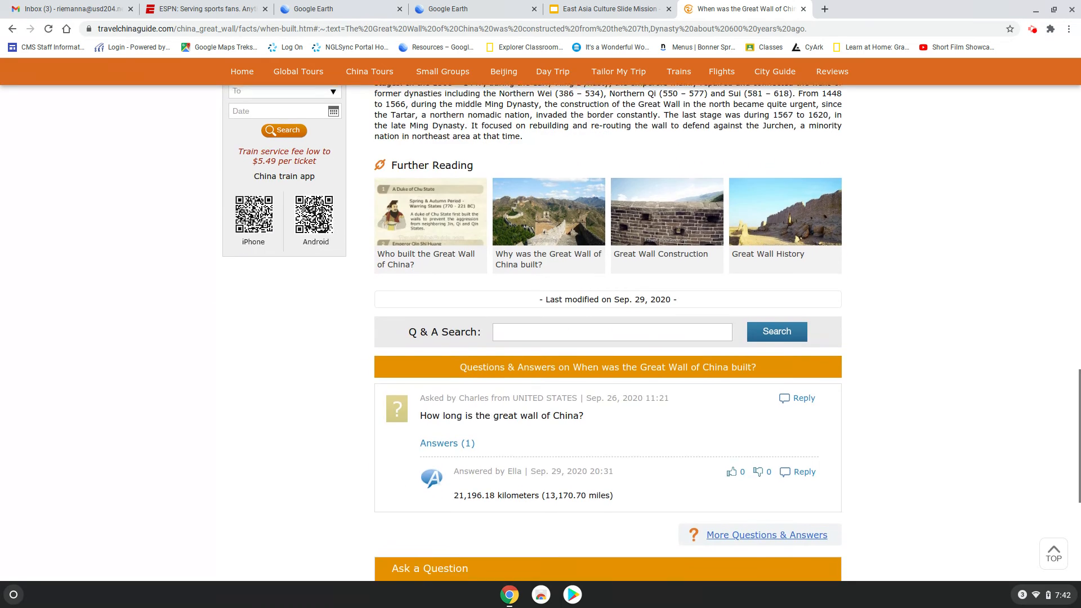
{"action": "scroll", "coordinate": [521, 319], "scroll_direction": "up", "scroll_amount": 20}
Return to the Great Wall search results, open the HISTORY article on the Great Wall of China and dismiss the newsletter sign-up.
{"action": "left_click", "coordinate": [14, 31]}
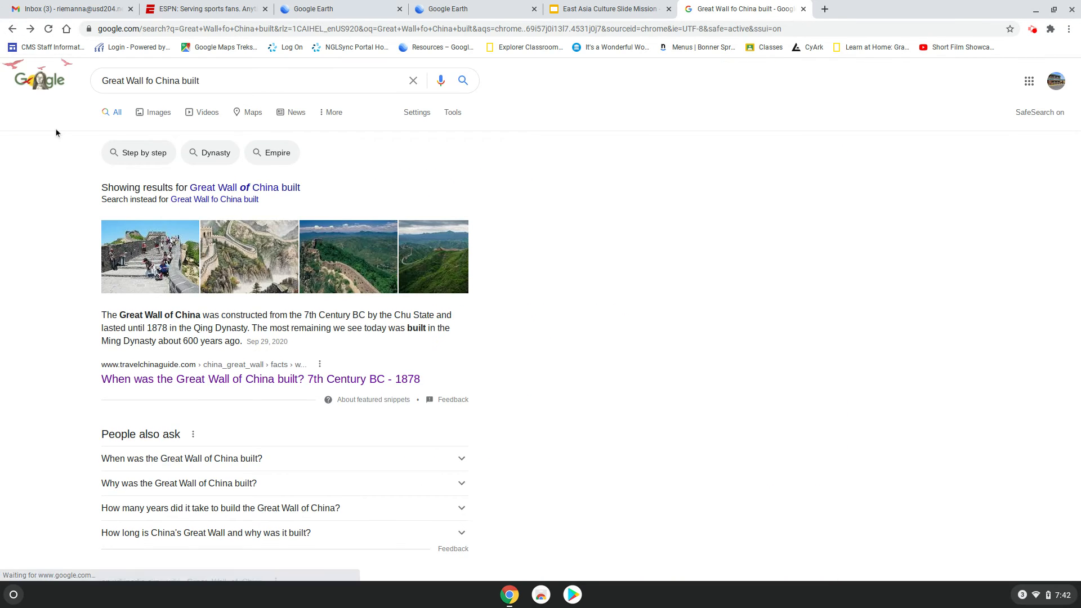
{"action": "scroll", "coordinate": [55, 133], "scroll_direction": "down", "scroll_amount": 6}
{"action": "scroll", "coordinate": [55, 133], "scroll_direction": "down", "scroll_amount": 3}
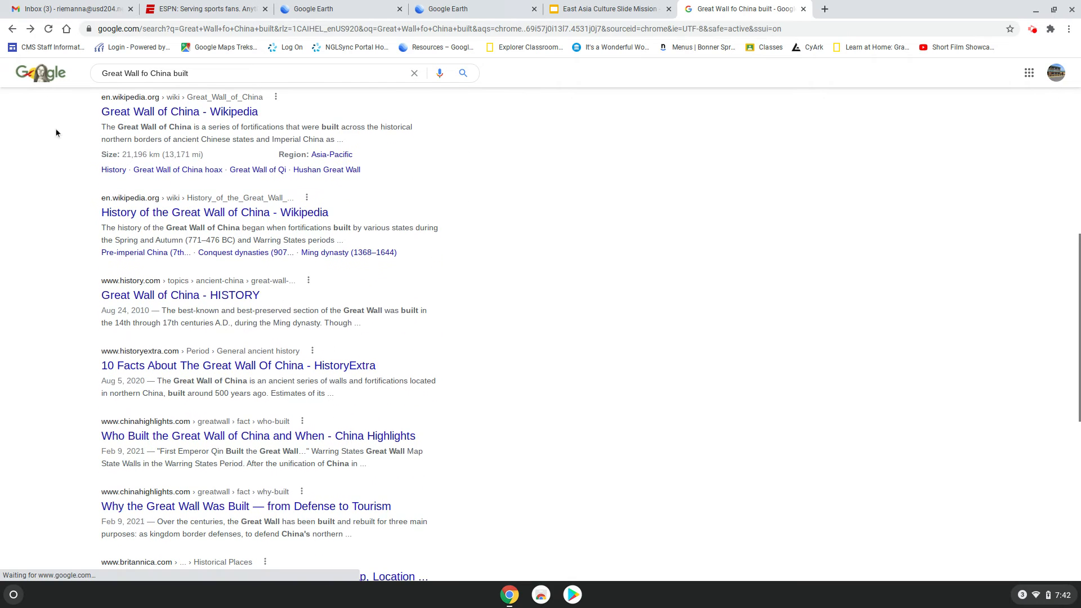
{"action": "left_click", "coordinate": [194, 299]}
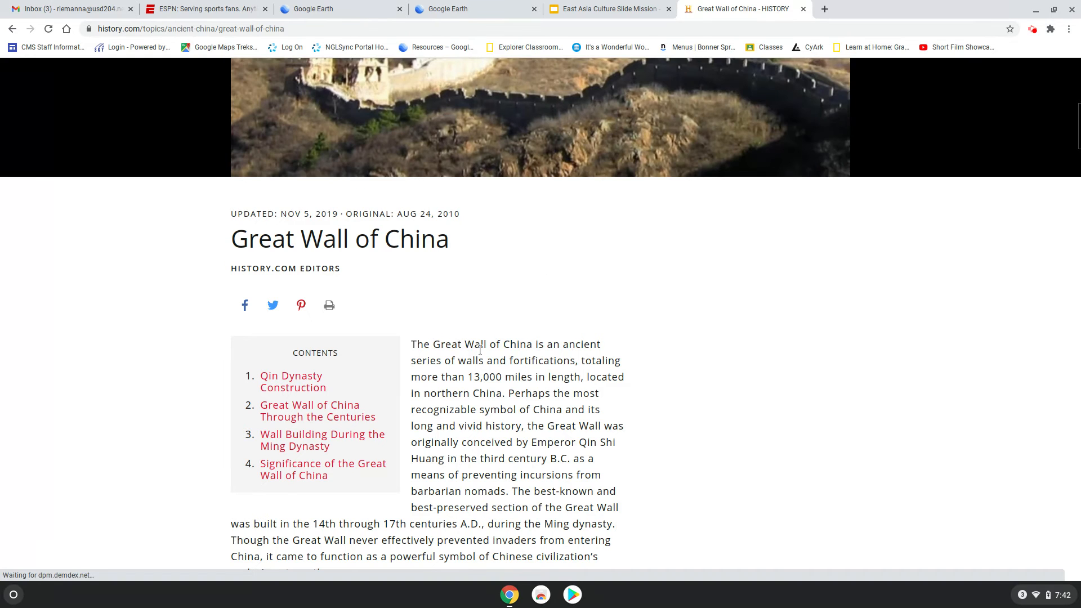
{"action": "scroll", "coordinate": [481, 349], "scroll_direction": "down", "scroll_amount": 2}
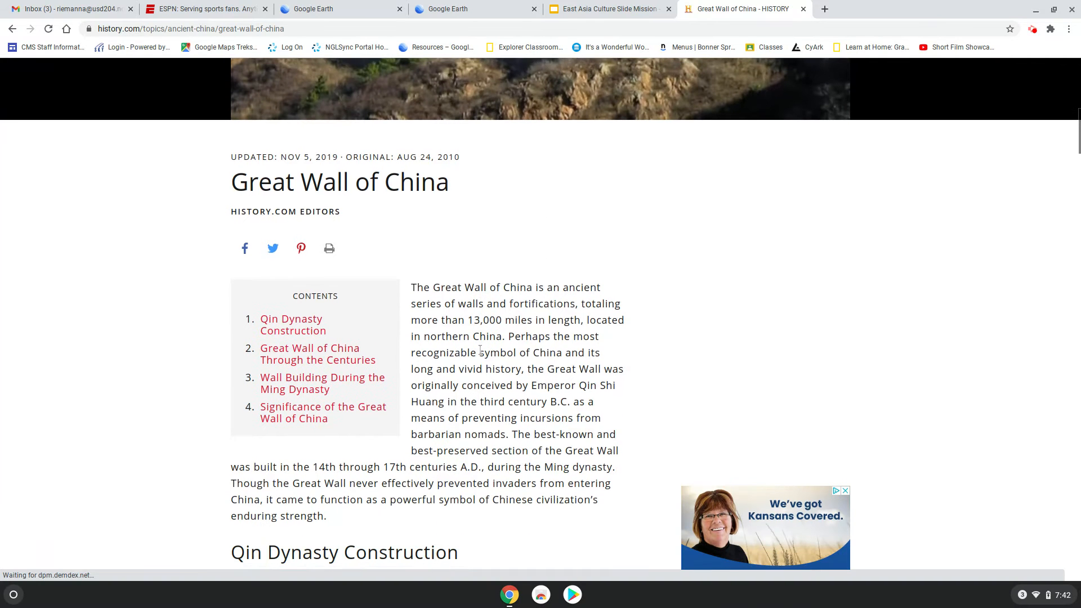
{"action": "scroll", "coordinate": [493, 420], "scroll_direction": "down", "scroll_amount": 2}
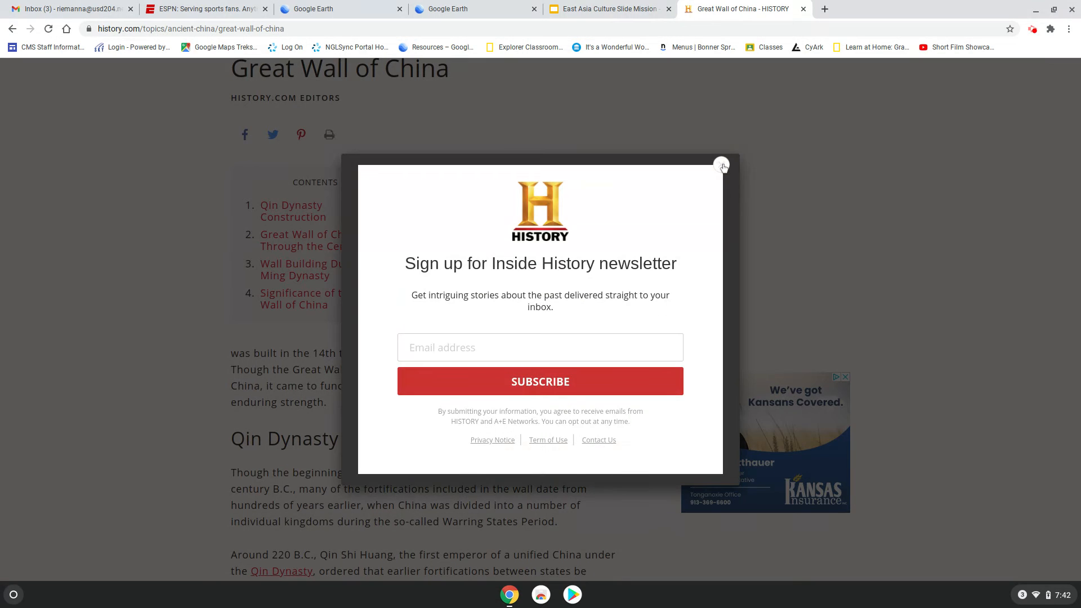
{"action": "left_click", "coordinate": [722, 164]}
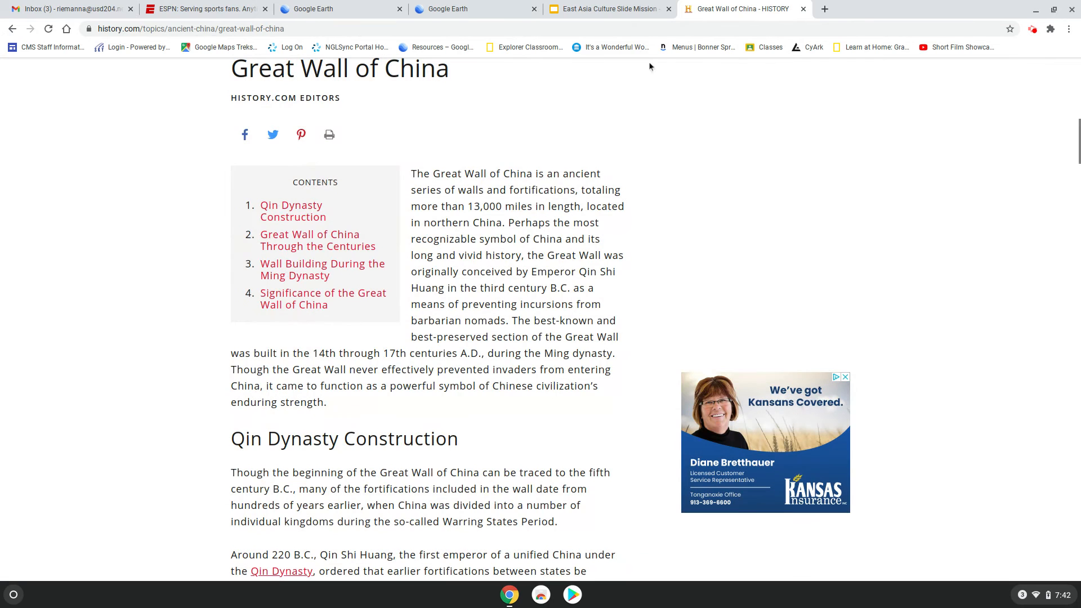
Compare the required items in the East Asia Project slide with the information in the HISTORY article.
{"action": "left_click", "coordinate": [626, 11]}
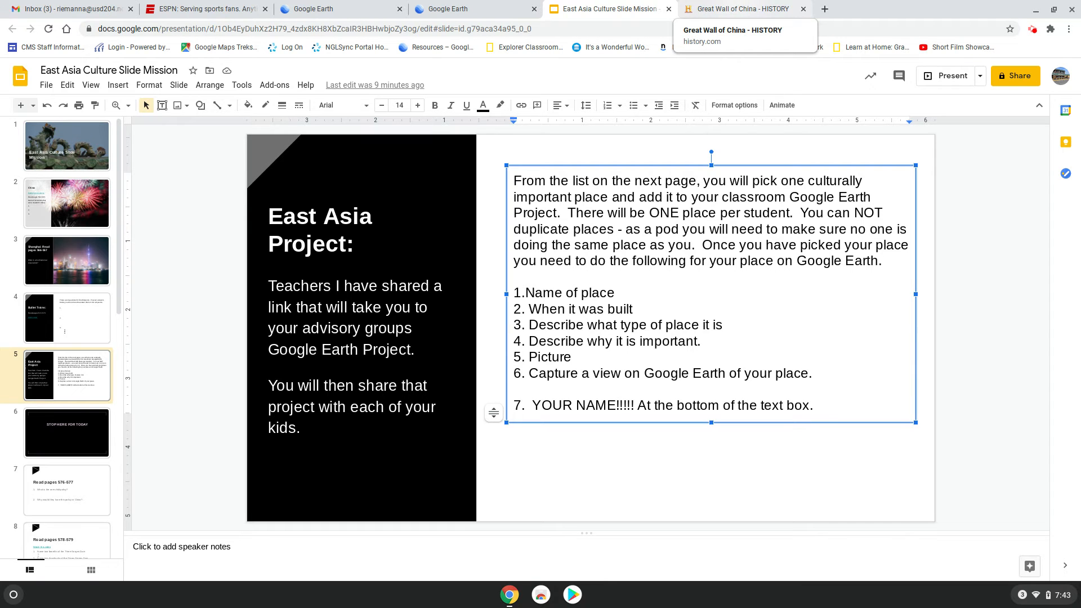
{"action": "left_click", "coordinate": [742, 8]}
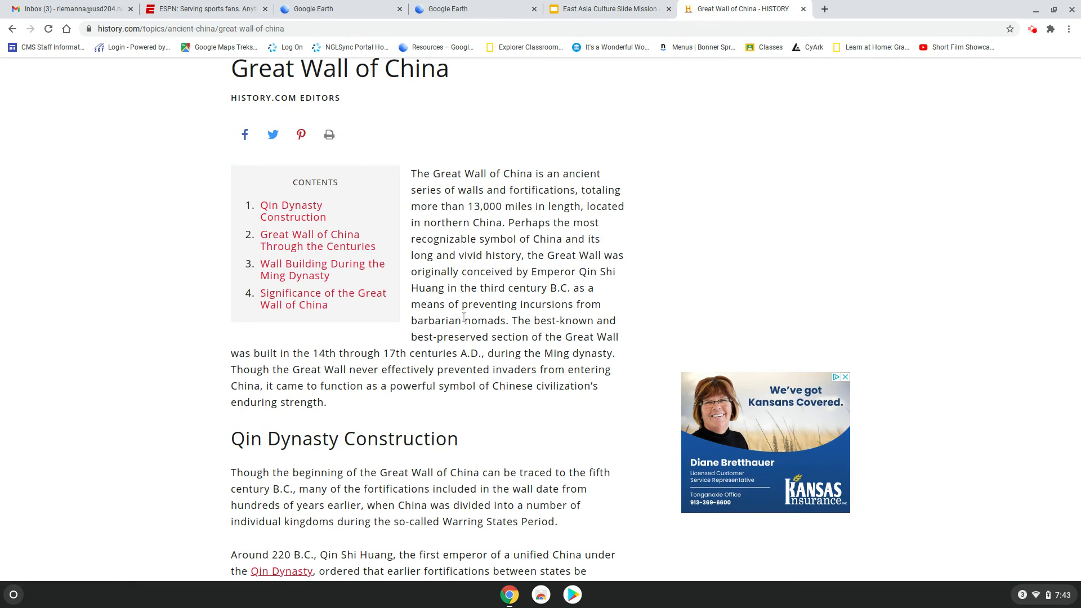
{"action": "scroll", "coordinate": [464, 318], "scroll_direction": "down", "scroll_amount": 8}
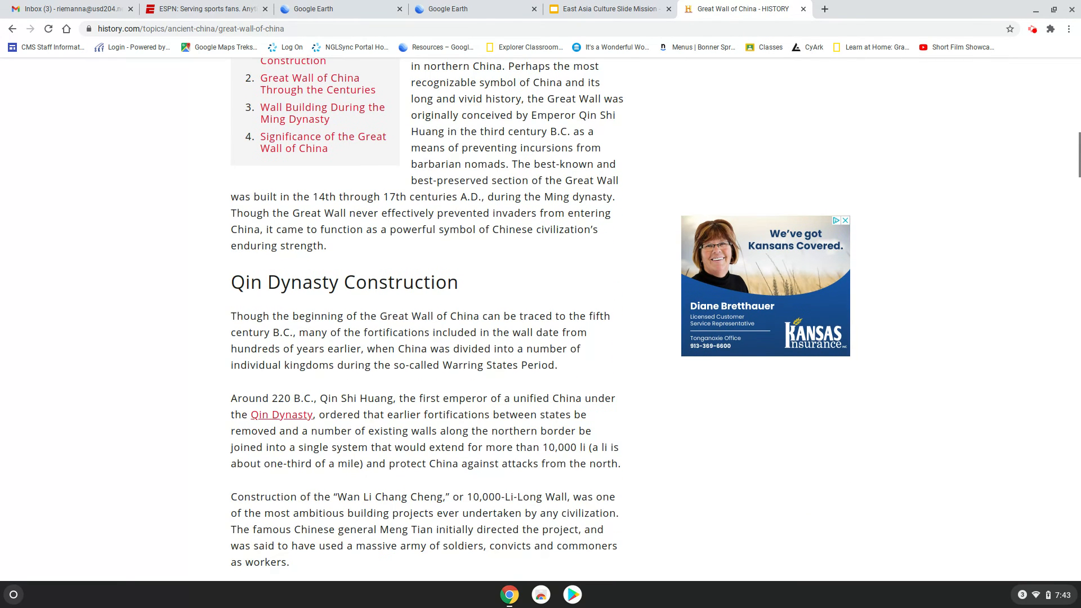
{"action": "scroll", "coordinate": [463, 319], "scroll_direction": "down", "scroll_amount": 7}
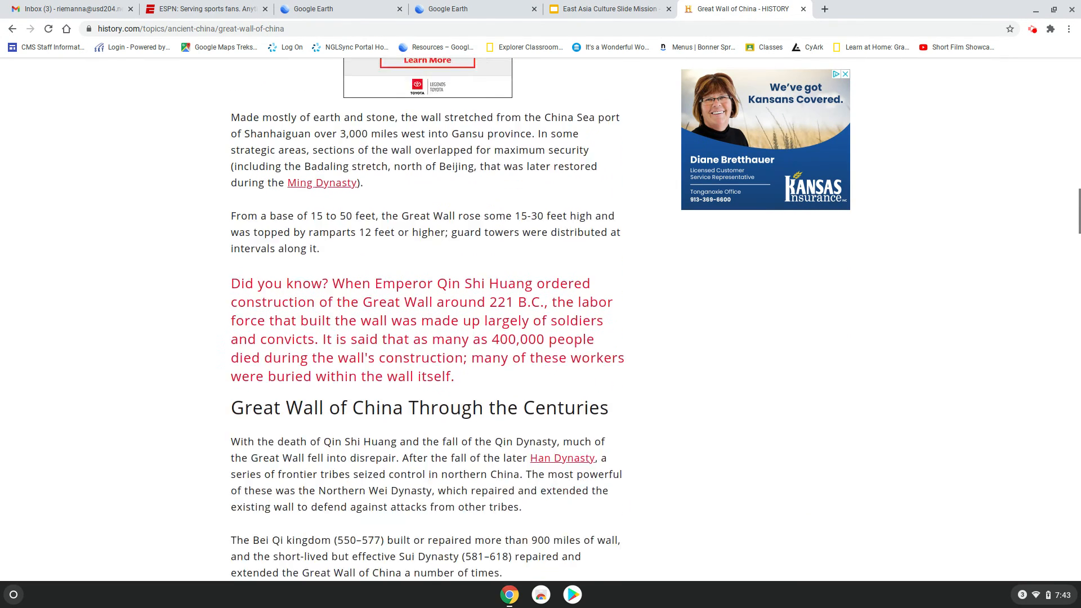
{"action": "scroll", "coordinate": [467, 305], "scroll_direction": "down", "scroll_amount": 5}
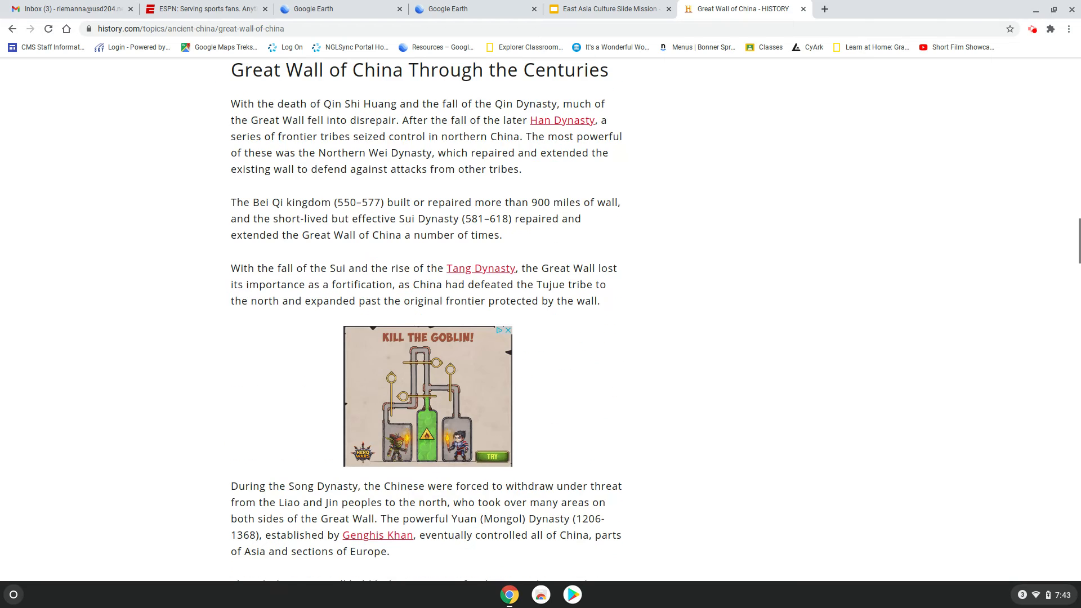
{"action": "left_click", "coordinate": [610, 4]}
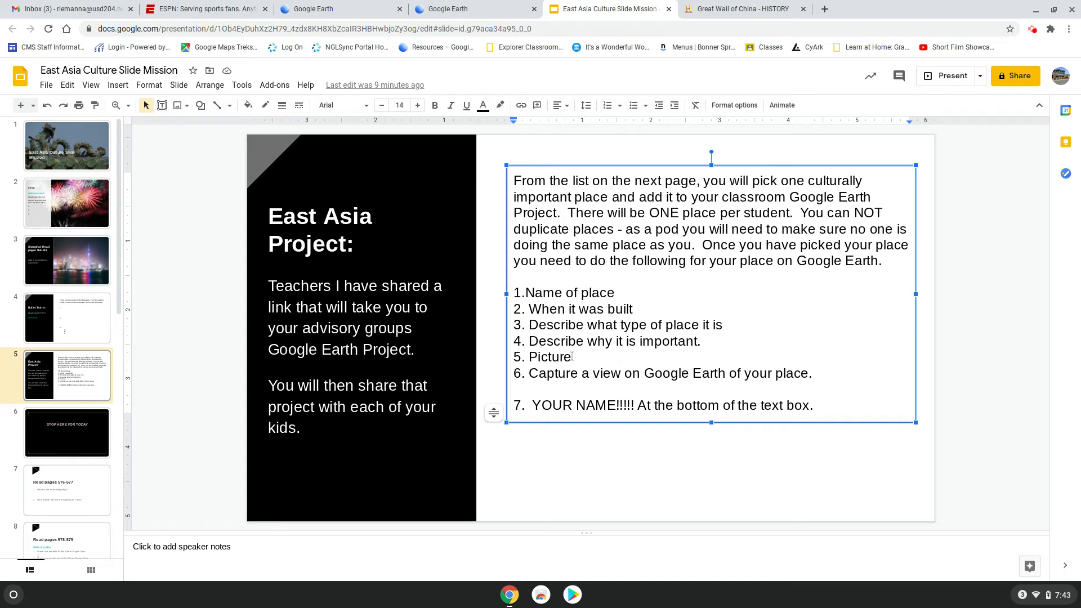
Add a picture of the wall to the Great Wall of China placemark in Google Earth, using an image search for the Great Wall of China.
{"action": "left_click", "coordinate": [479, 7]}
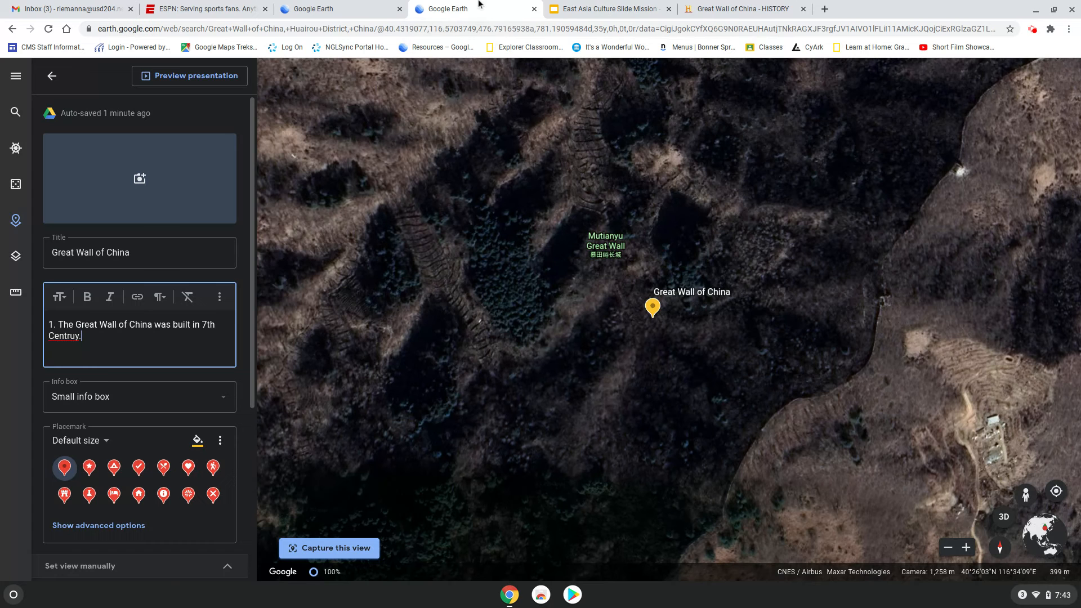
{"action": "left_click", "coordinate": [141, 180]}
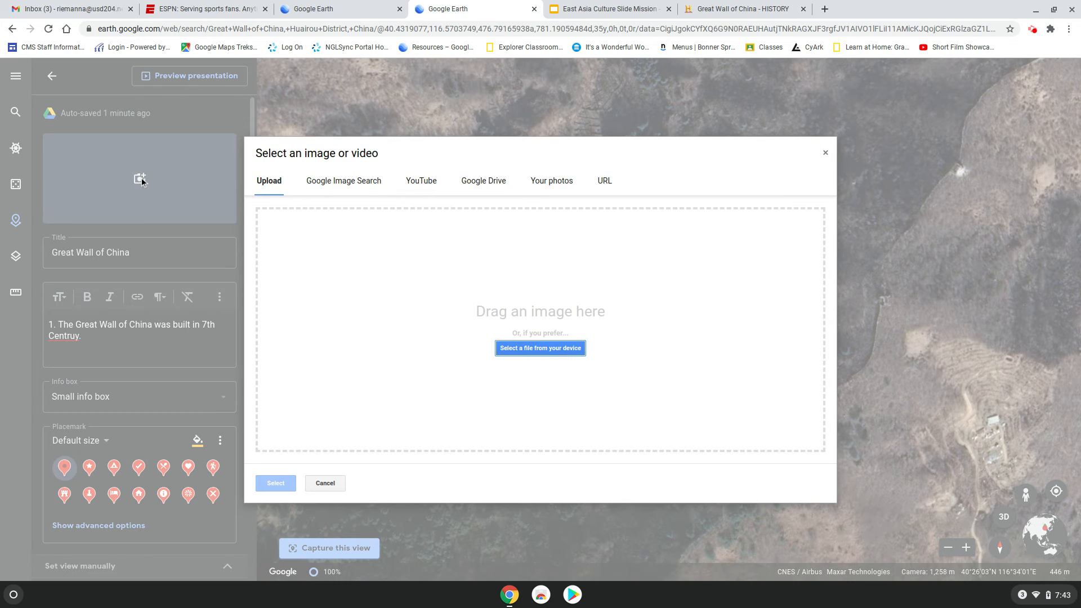
{"action": "left_click", "coordinate": [365, 184]}
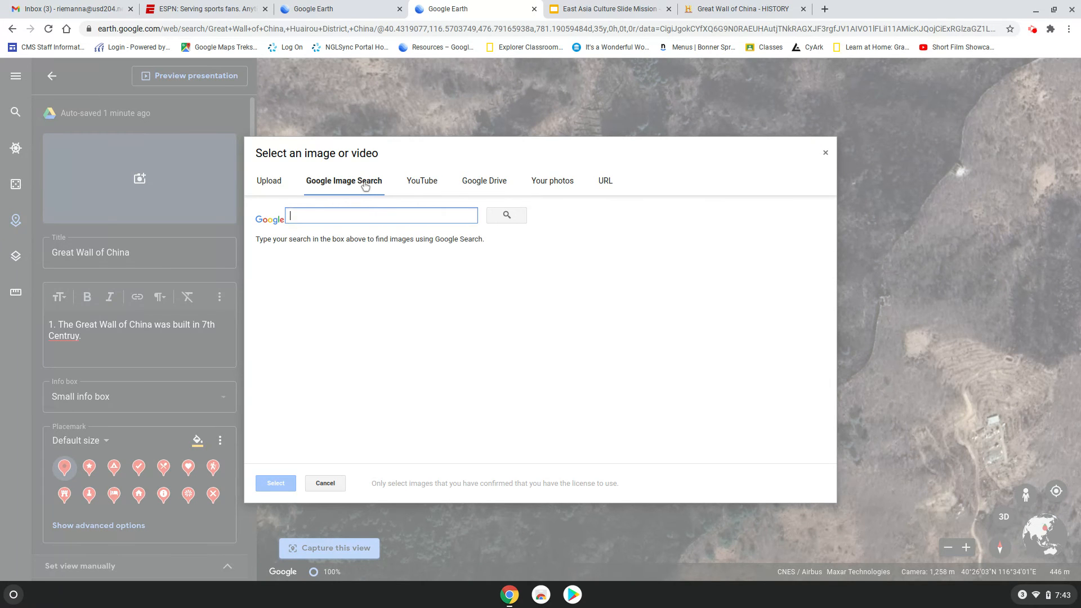
{"action": "type", "text": "China"}
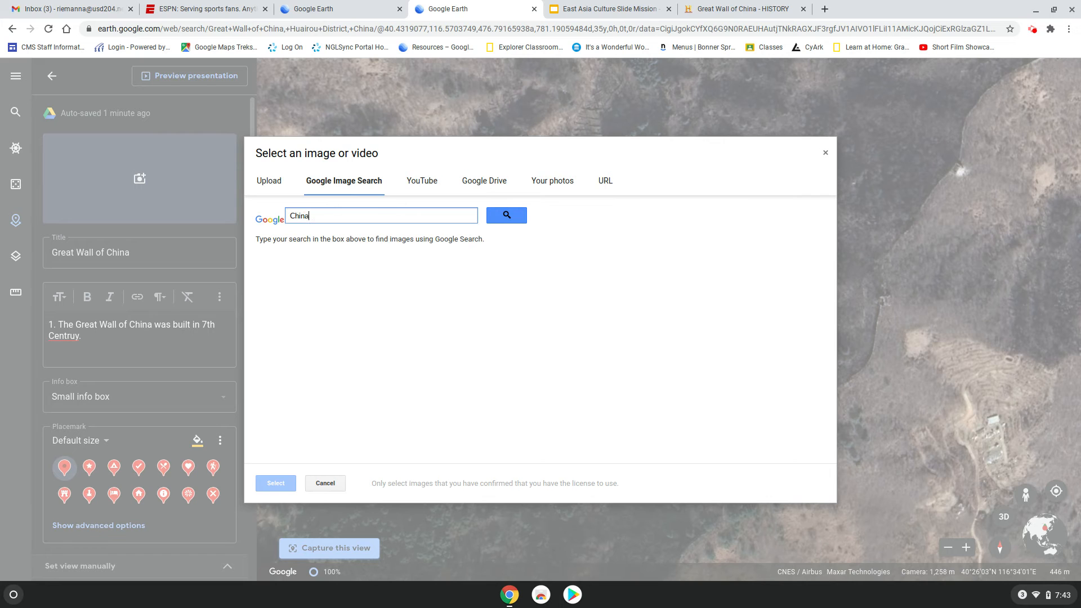
{"action": "key", "text": "BackSpace"}
{"action": "key", "text": "BackSpace"}
{"action": "type", "text": "Great Wall of CH"}
{"action": "key", "text": "Return"}
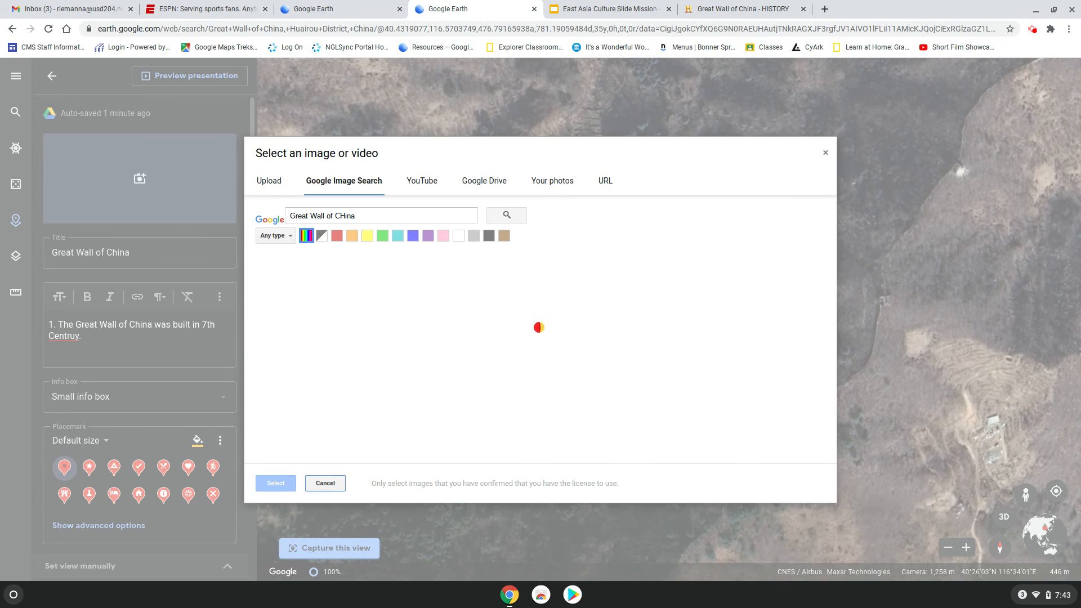
{"action": "left_click", "coordinate": [398, 305]}
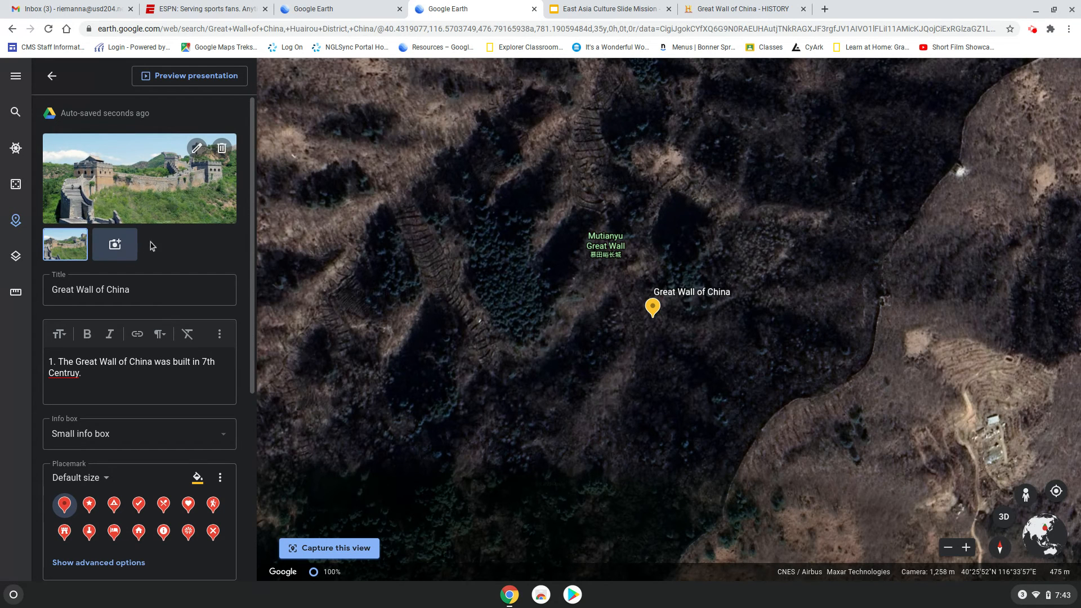
Correct the misspelled word in the placemark description to "Century".
{"action": "left_click", "coordinate": [65, 376]}
{"action": "right_click", "coordinate": [65, 375]}
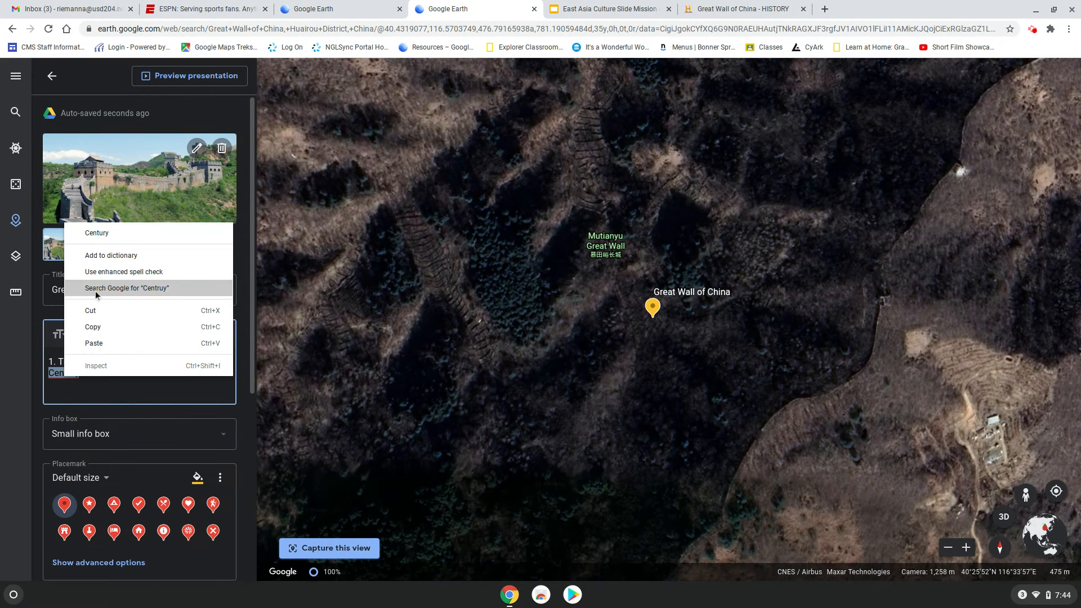
{"action": "left_click", "coordinate": [120, 233]}
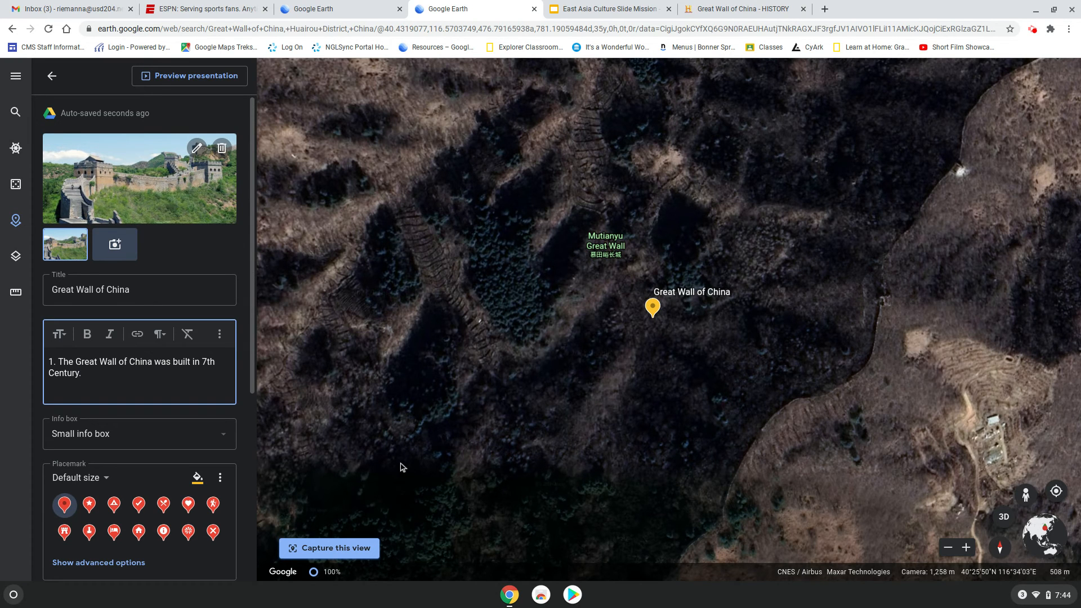
Check the remaining required items in the slides and glance at the HISTORY article, returning to the Google Earth placemark.
{"action": "left_click", "coordinate": [621, 6]}
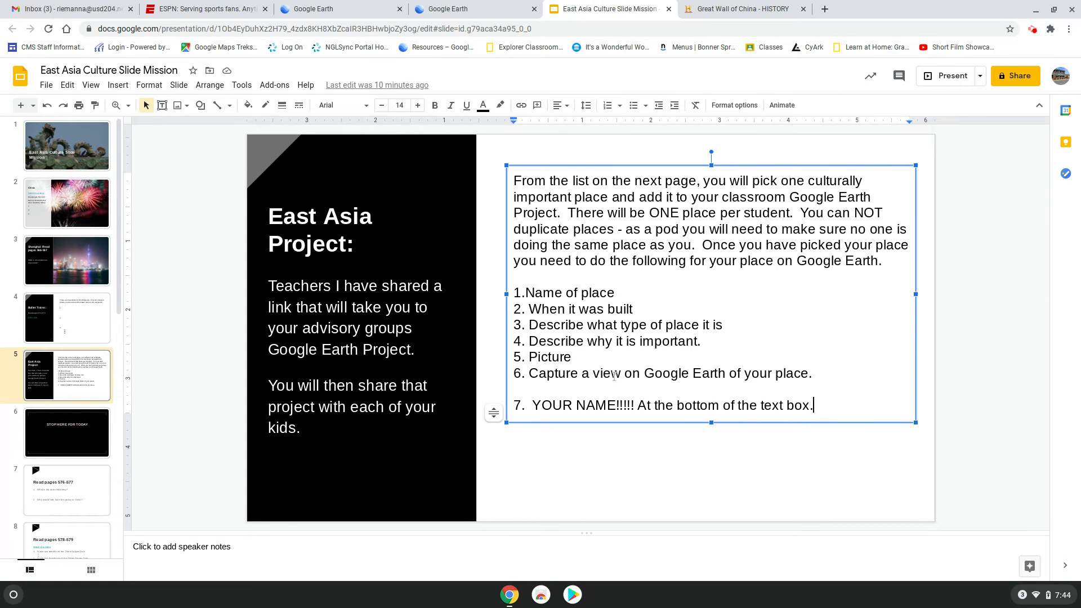
{"action": "left_click", "coordinate": [707, 5]}
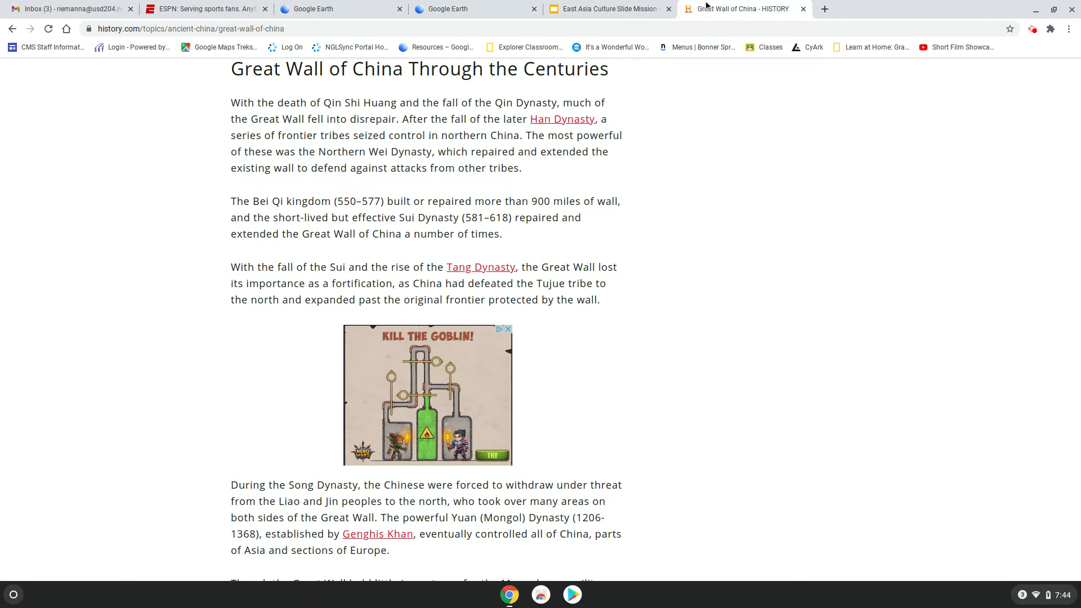
{"action": "left_click", "coordinate": [501, 6]}
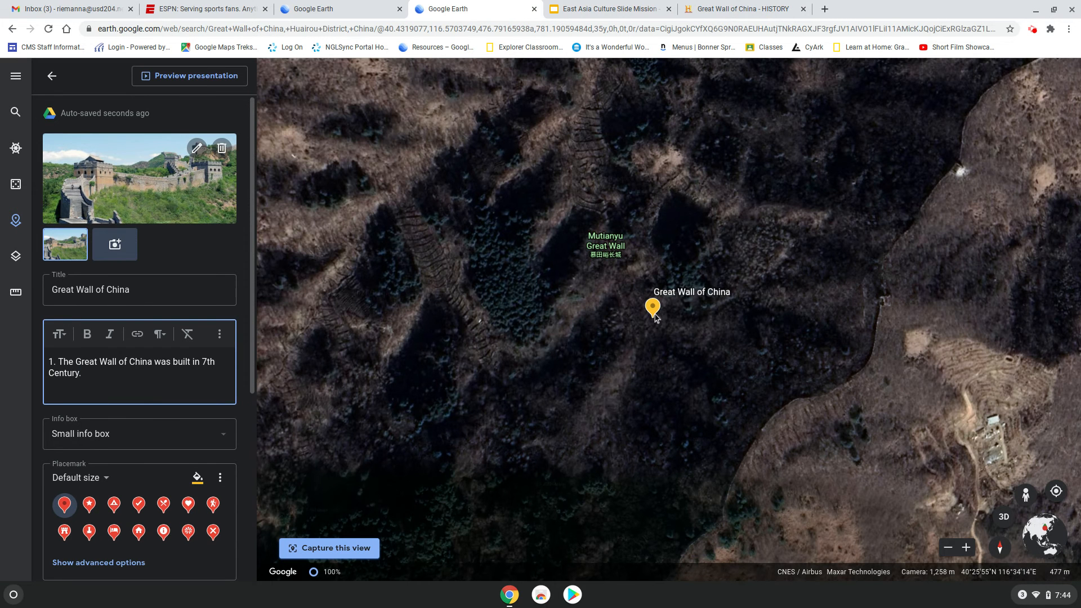
Switch the map to 3D and frame the wall section near the Great Wall of China placemark at an angle.
{"action": "scroll", "coordinate": [645, 317], "scroll_direction": "down", "scroll_amount": 5}
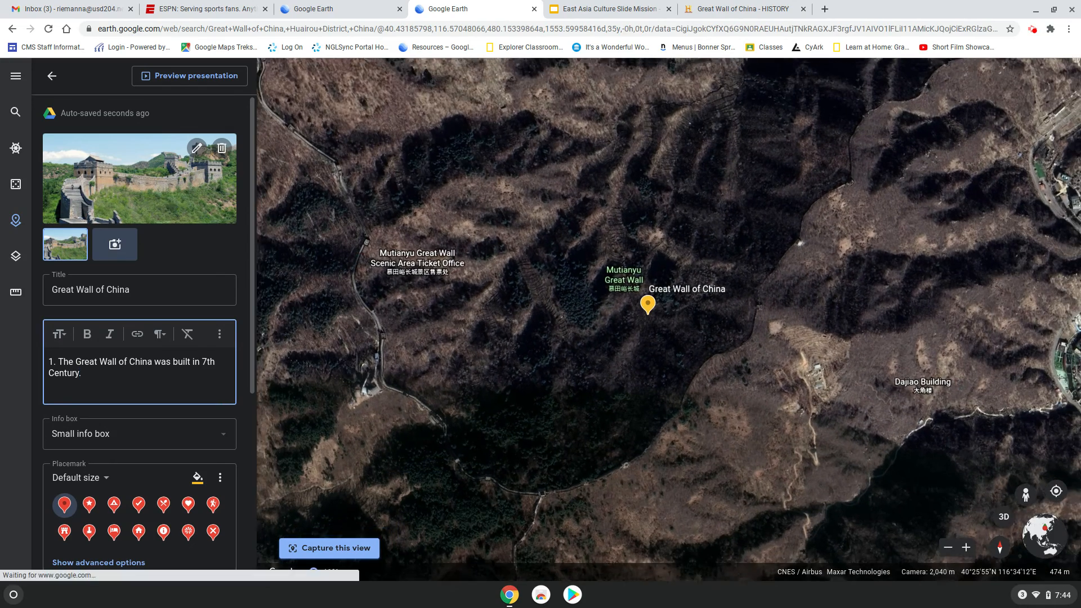
{"action": "left_click", "coordinate": [1005, 517]}
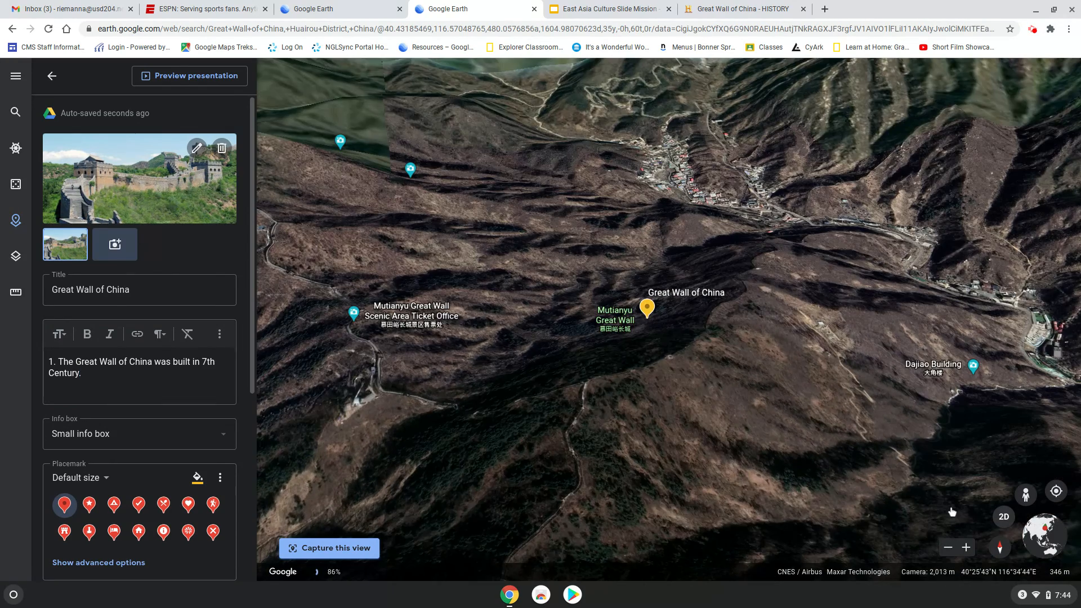
{"action": "left_click_drag", "start_coordinate": [706, 427], "coordinate": [612, 464], "text": "shift"}
{"action": "scroll", "coordinate": [613, 465], "scroll_direction": "up", "scroll_amount": 4}
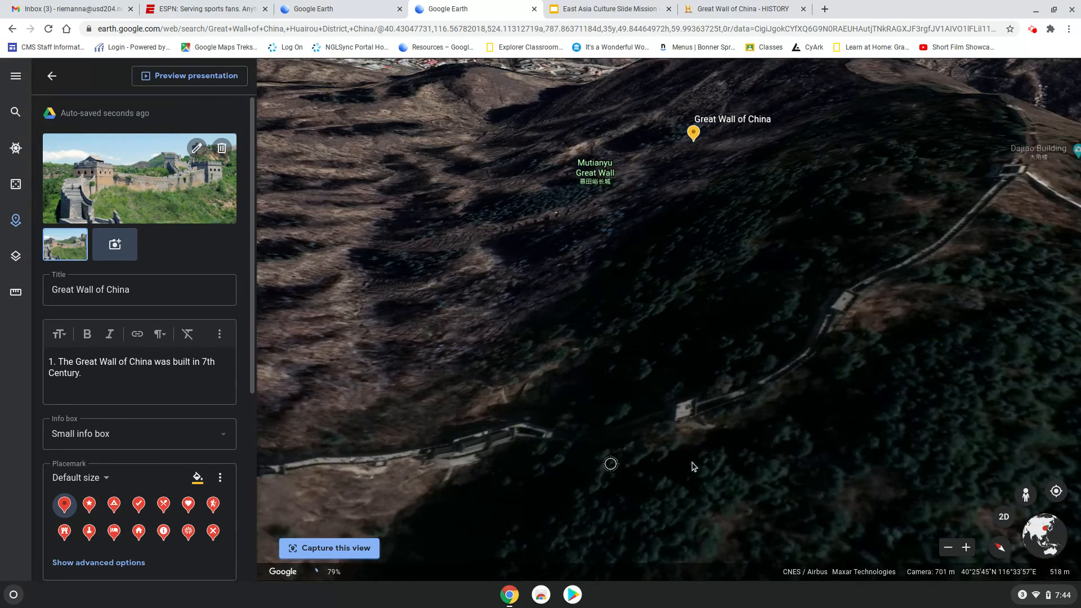
{"action": "left_click_drag", "start_coordinate": [690, 466], "coordinate": [914, 290]}
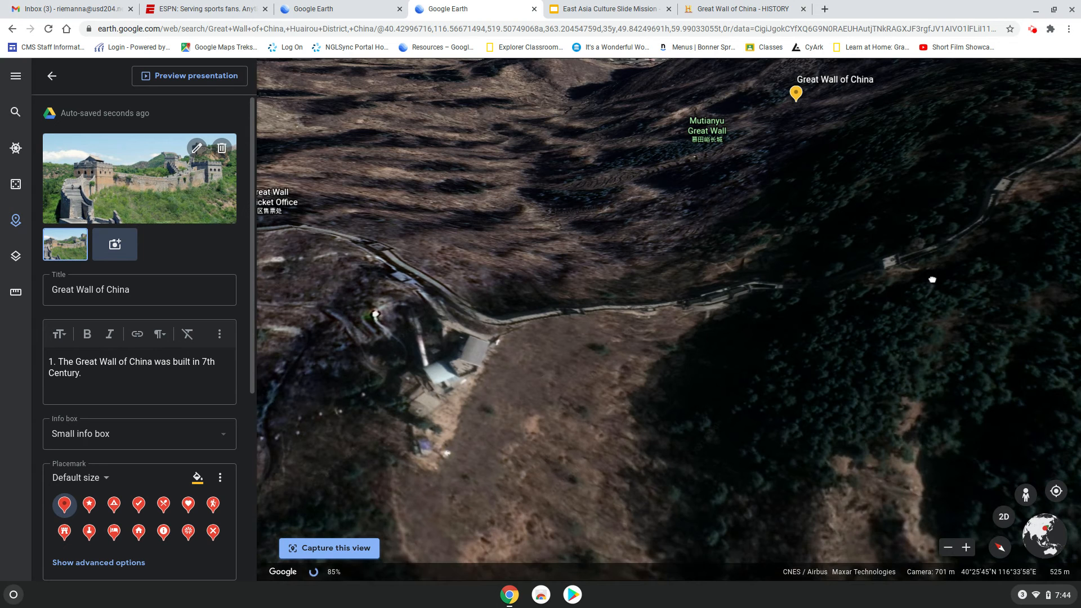
Enter a Photo Sphere on the wall near the placemark, move outside the watchtower and face along the walkway toward the mountains.
{"action": "left_click_drag", "start_coordinate": [1027, 496], "coordinate": [455, 231]}
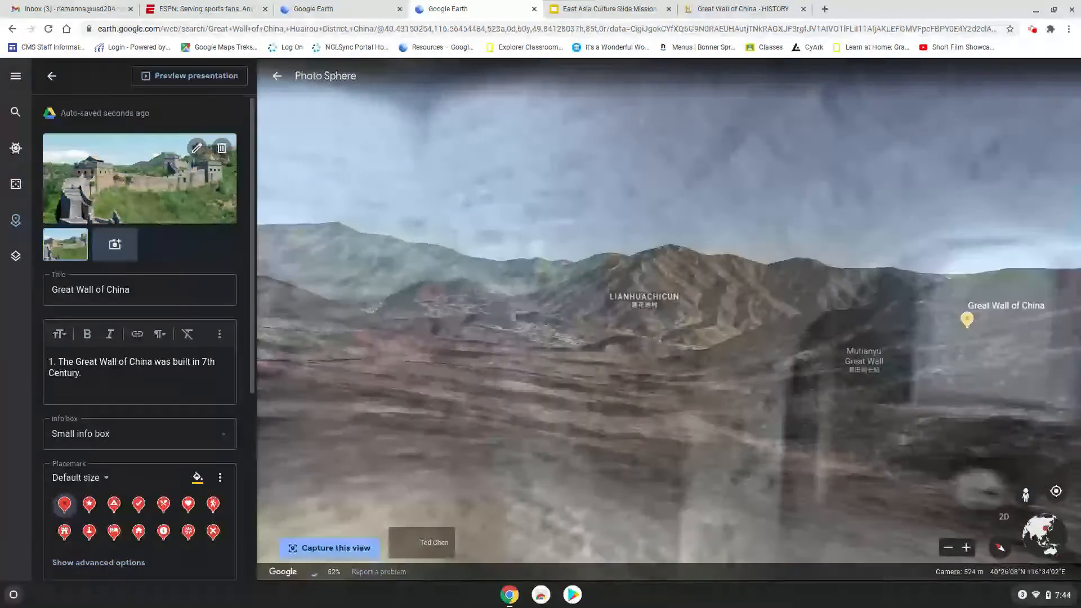
{"action": "left_click_drag", "start_coordinate": [619, 180], "coordinate": [65, 133]}
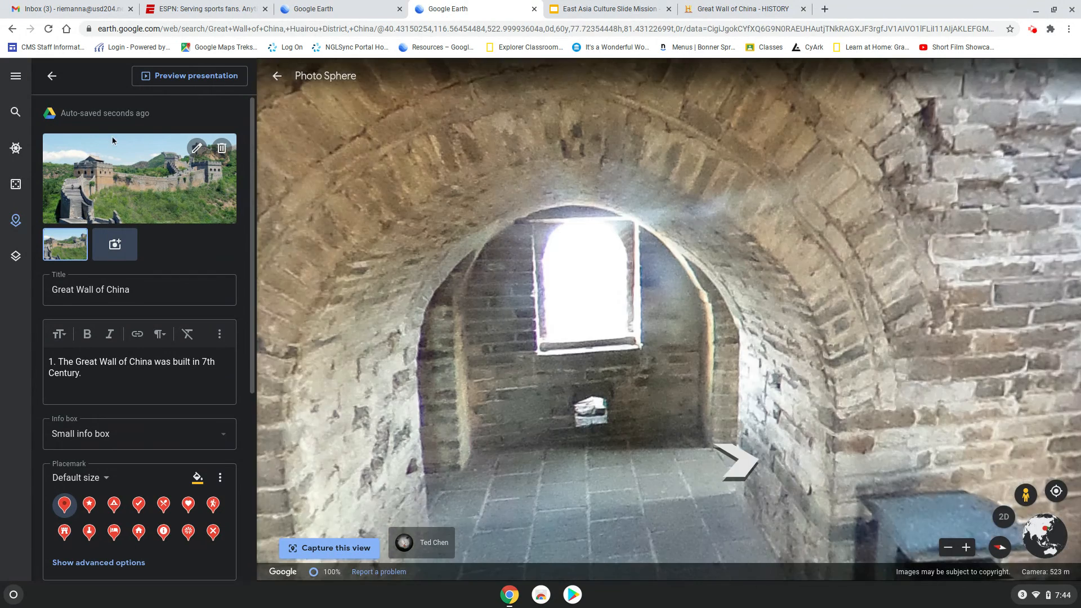
{"action": "left_click_drag", "start_coordinate": [759, 224], "coordinate": [468, 264]}
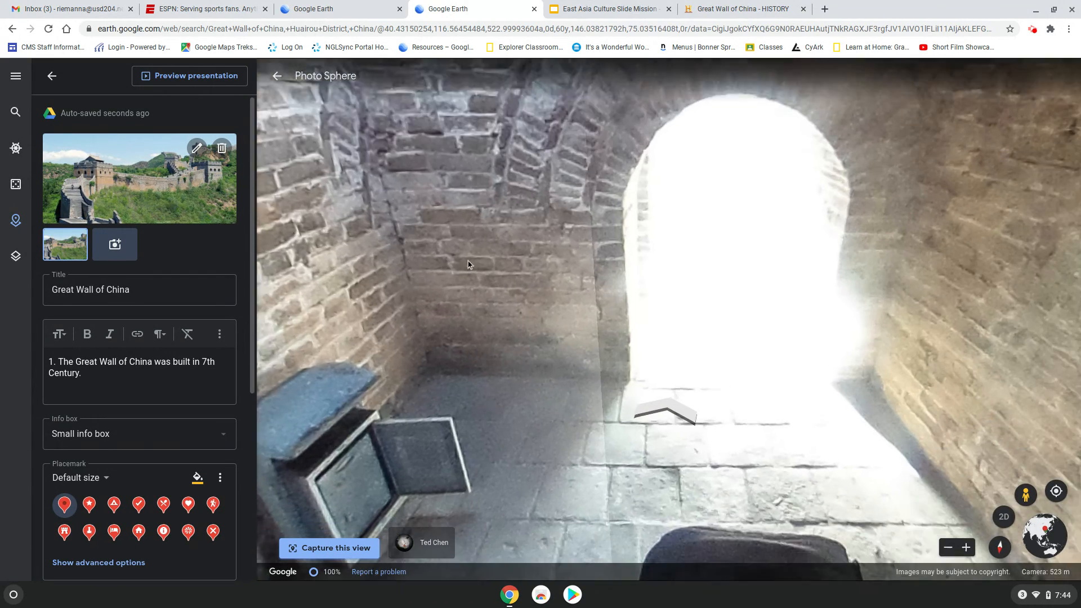
{"action": "left_click", "coordinate": [668, 414]}
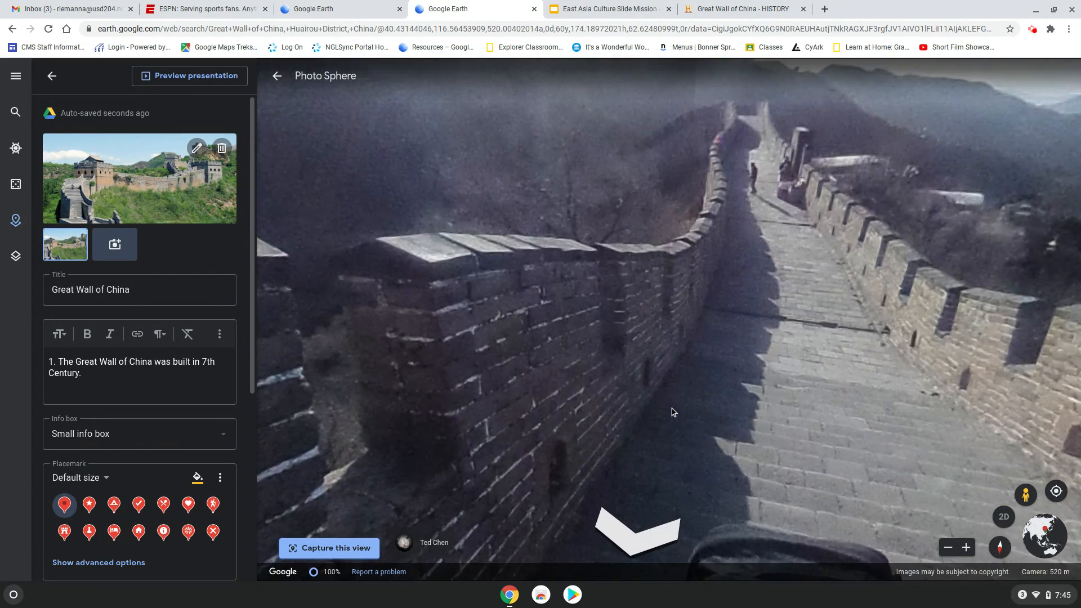
{"action": "left_click_drag", "start_coordinate": [765, 280], "coordinate": [711, 353]}
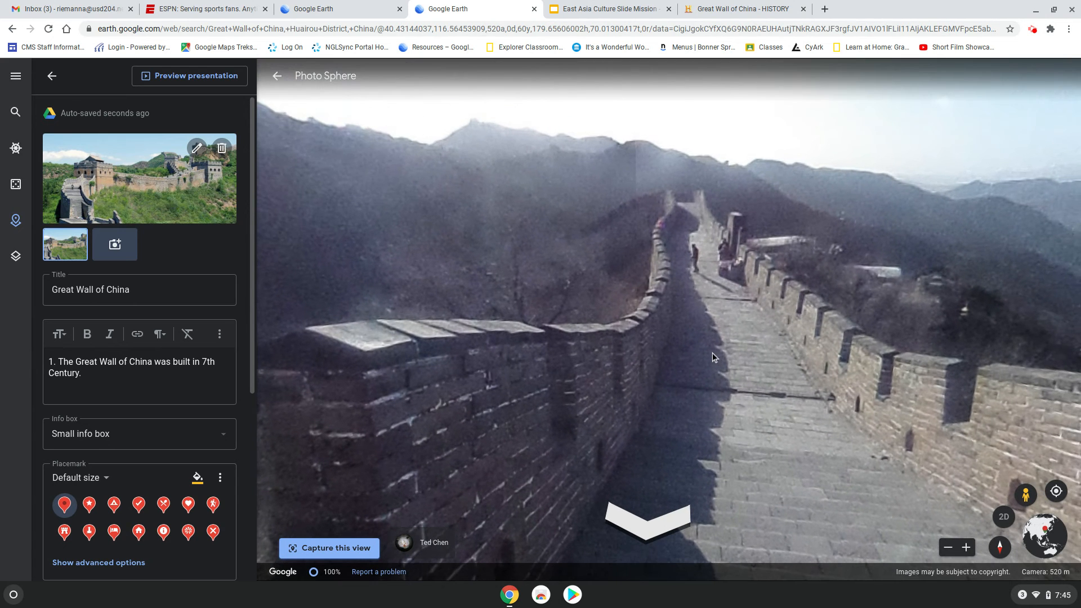
Capture the current Photo Sphere view for the Great Wall of China placemark and set its info box to Large info box.
{"action": "left_click", "coordinate": [341, 549]}
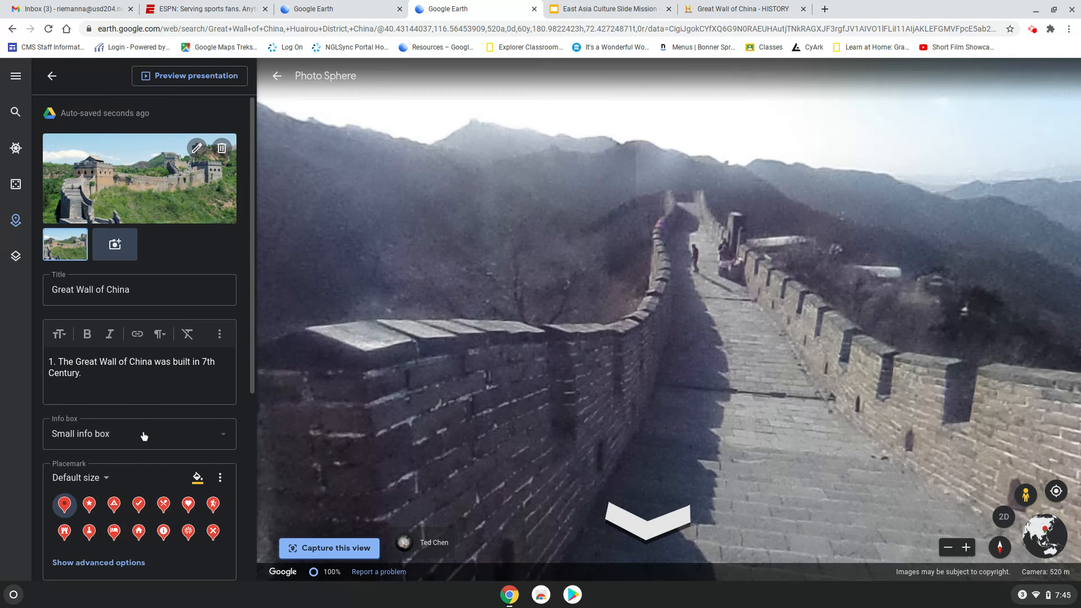
{"action": "left_click", "coordinate": [187, 437]}
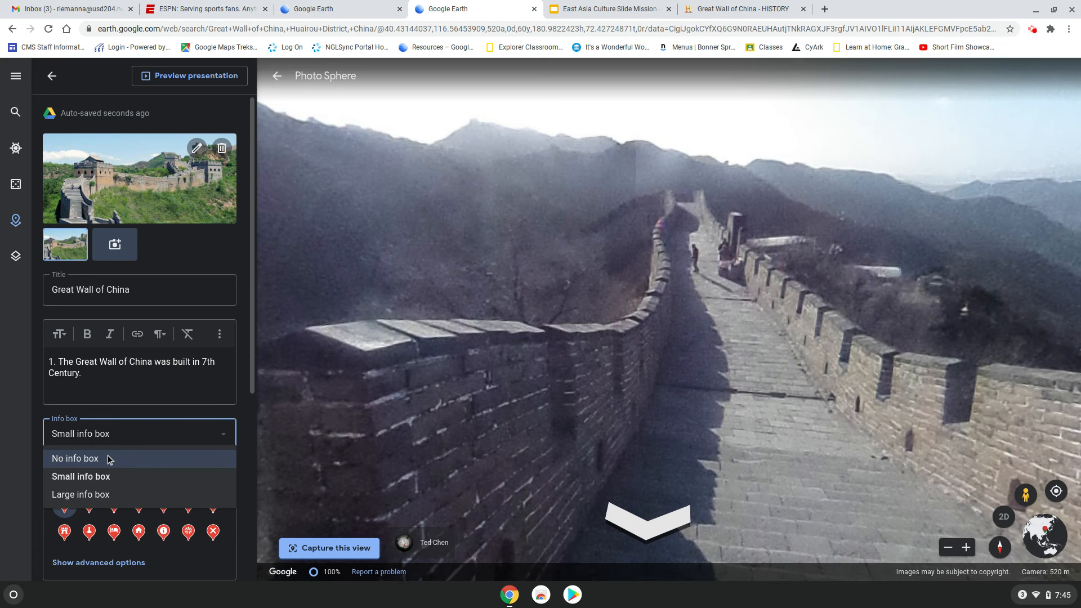
{"action": "left_click", "coordinate": [103, 495]}
Set the placemark's icon colour to red and choose the gate-shaped icon.
{"action": "scroll", "coordinate": [154, 436], "scroll_direction": "down", "scroll_amount": 2}
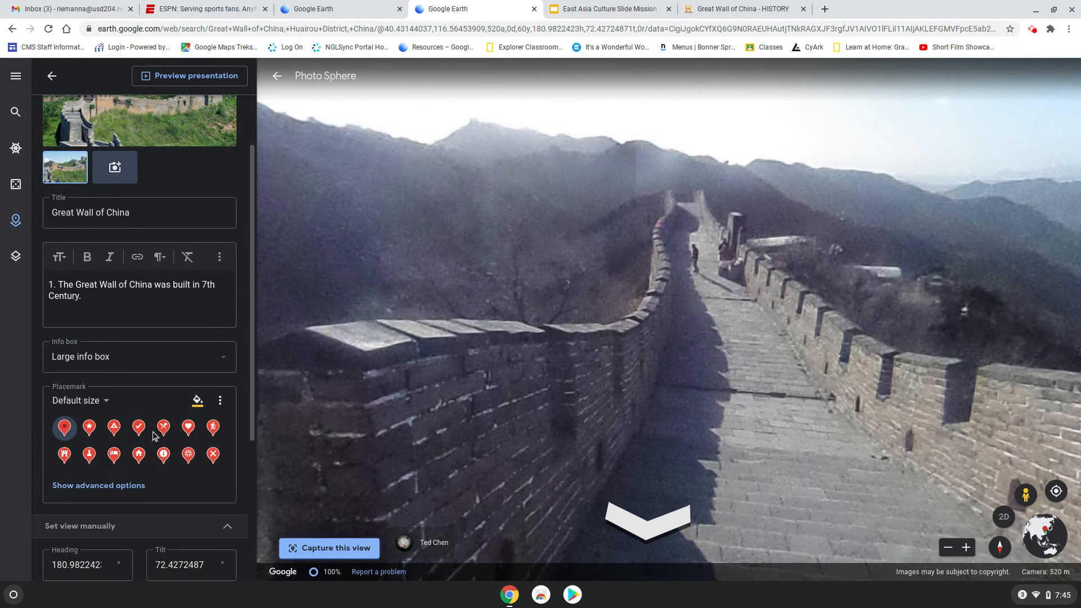
{"action": "left_click", "coordinate": [197, 400]}
{"action": "left_click", "coordinate": [203, 411]}
{"action": "left_click", "coordinate": [222, 405]}
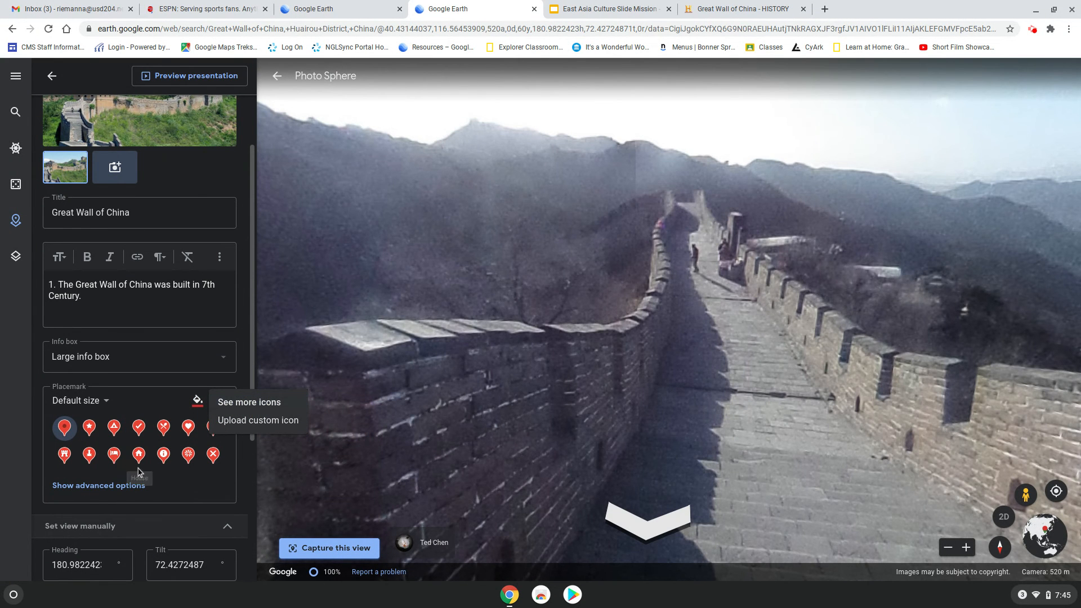
{"action": "left_click", "coordinate": [66, 455]}
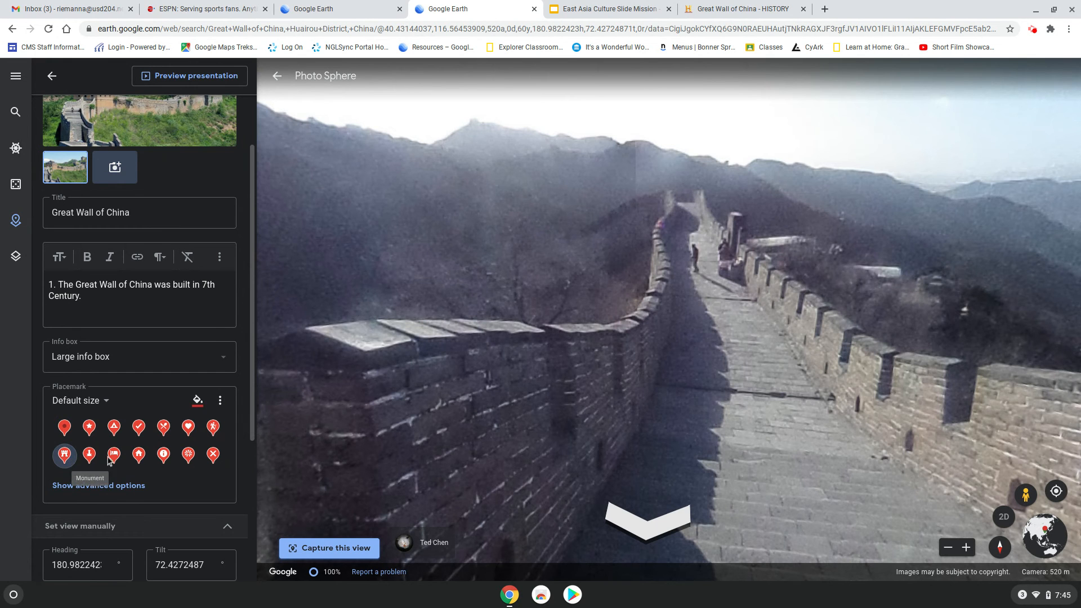
Return to the project and present it to check the Great Wall of China stop, exiting the presentation when done.
{"action": "scroll", "coordinate": [227, 501], "scroll_direction": "down", "scroll_amount": 4}
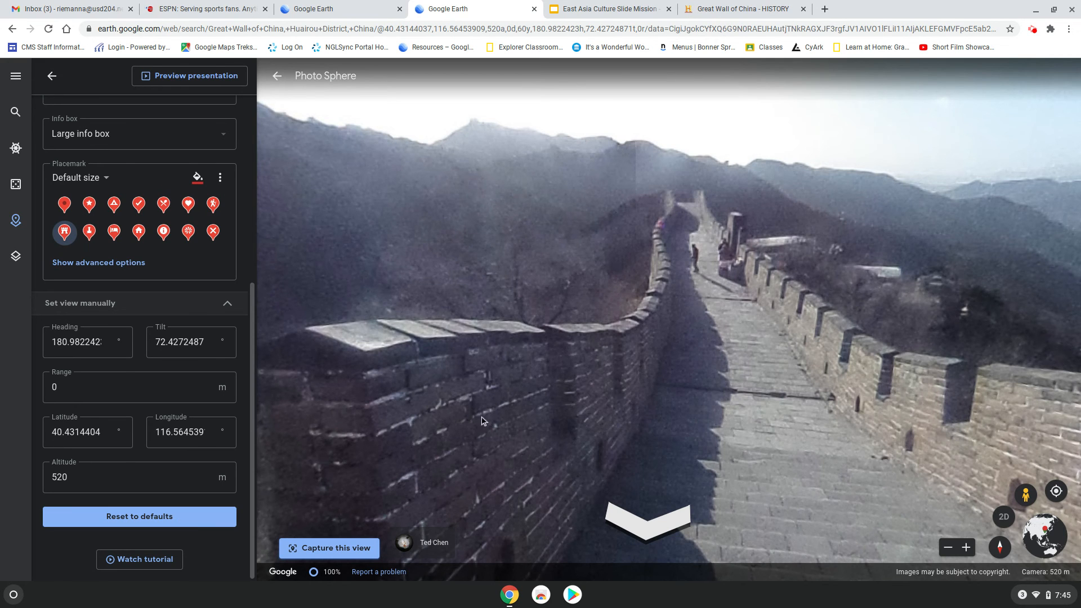
{"action": "scroll", "coordinate": [490, 420], "scroll_direction": "up", "scroll_amount": 5}
{"action": "scroll", "coordinate": [490, 419], "scroll_direction": "down", "scroll_amount": 6}
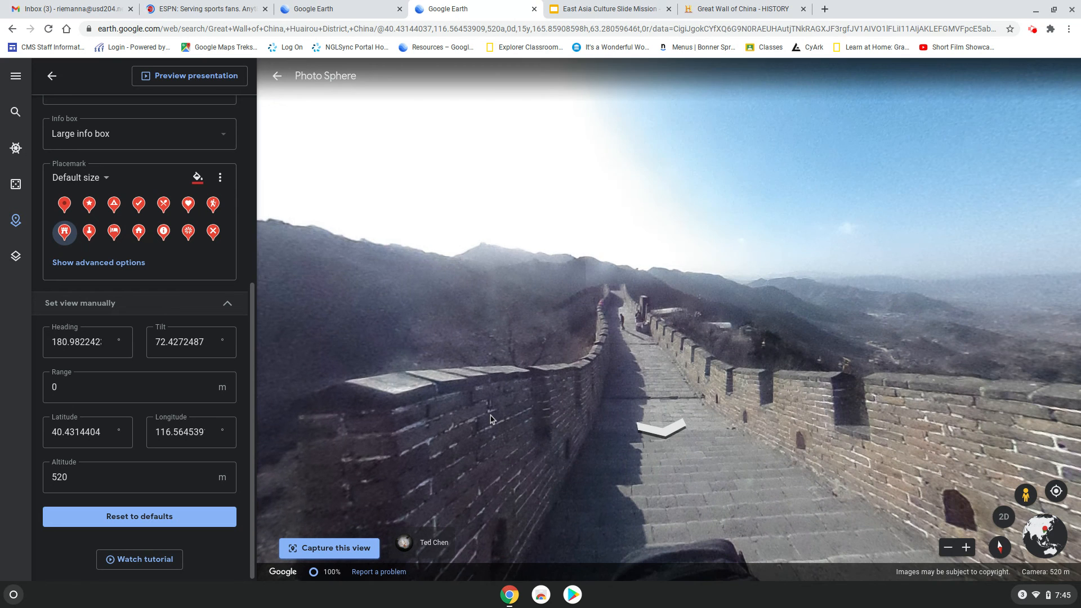
{"action": "left_click", "coordinate": [53, 78]}
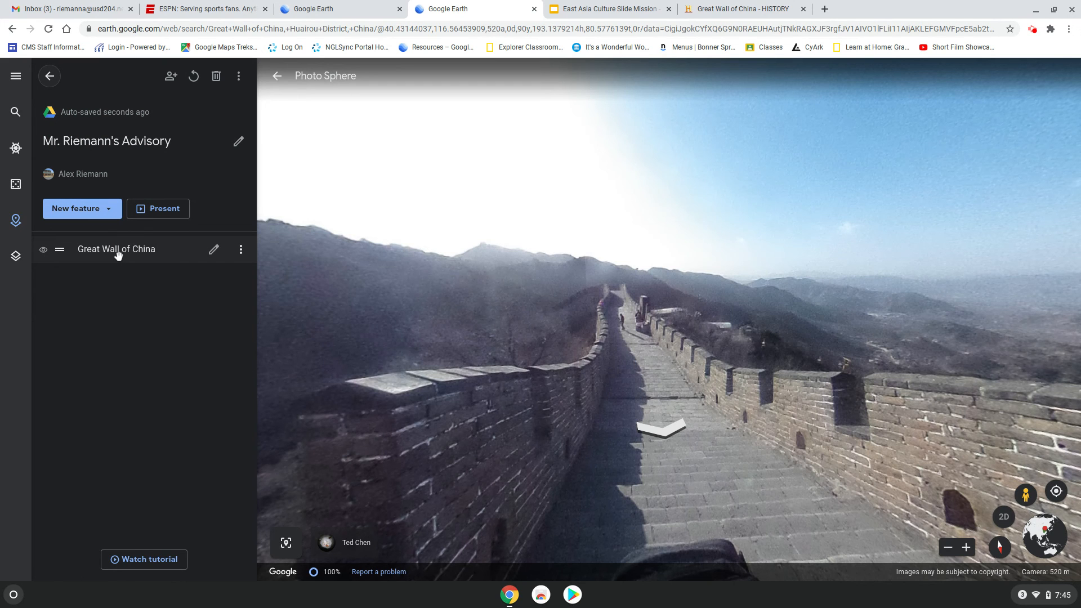
{"action": "left_click", "coordinate": [172, 209]}
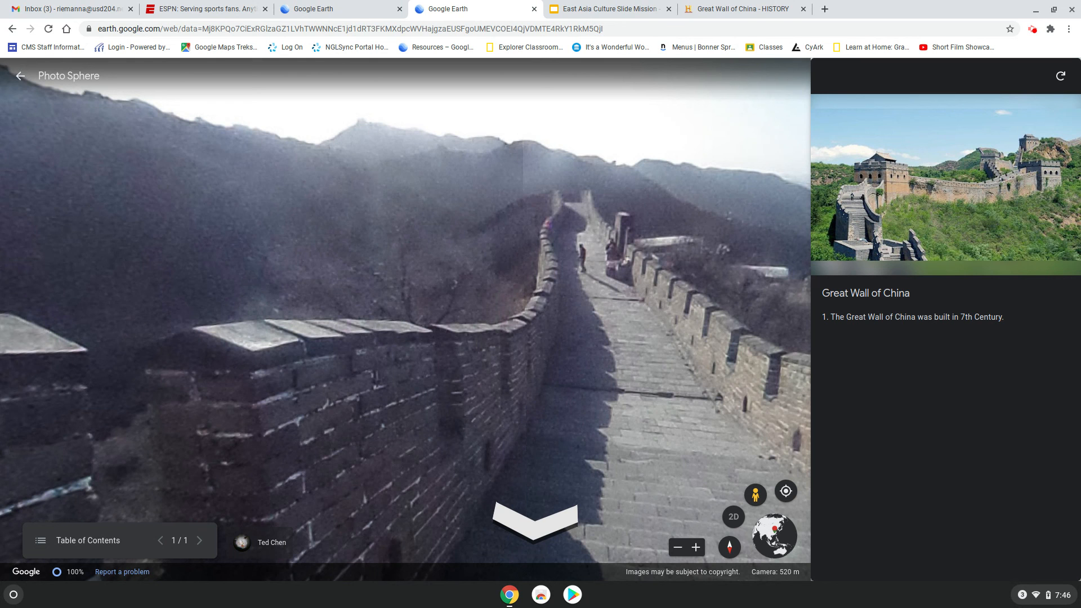
{"action": "left_click", "coordinate": [21, 78]}
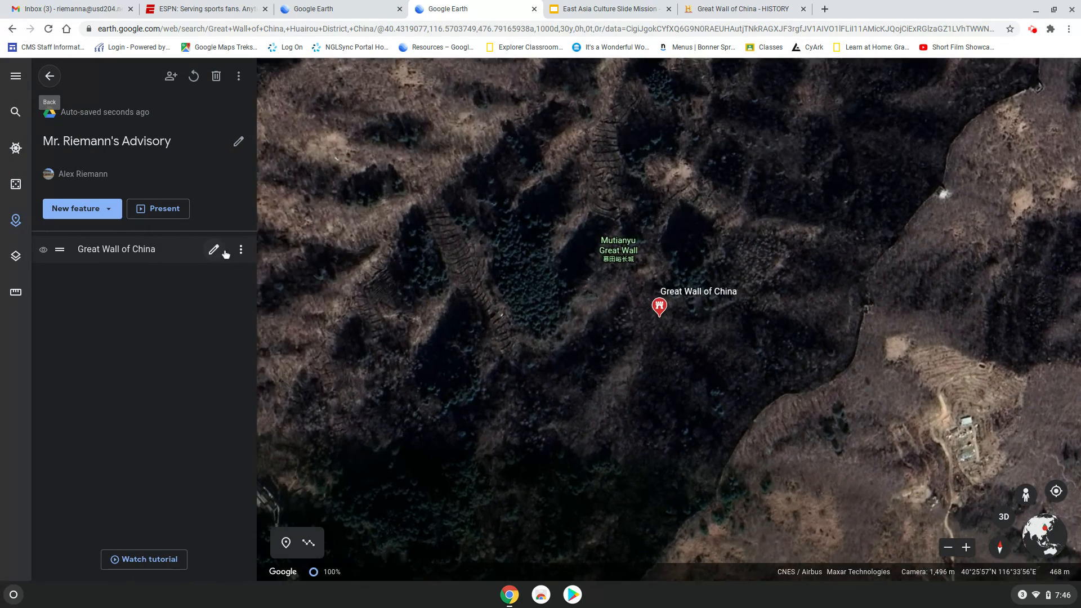
Reopen the Great Wall of China placemark for editing and add the contributor's full name below the description.
{"action": "left_click", "coordinate": [214, 250]}
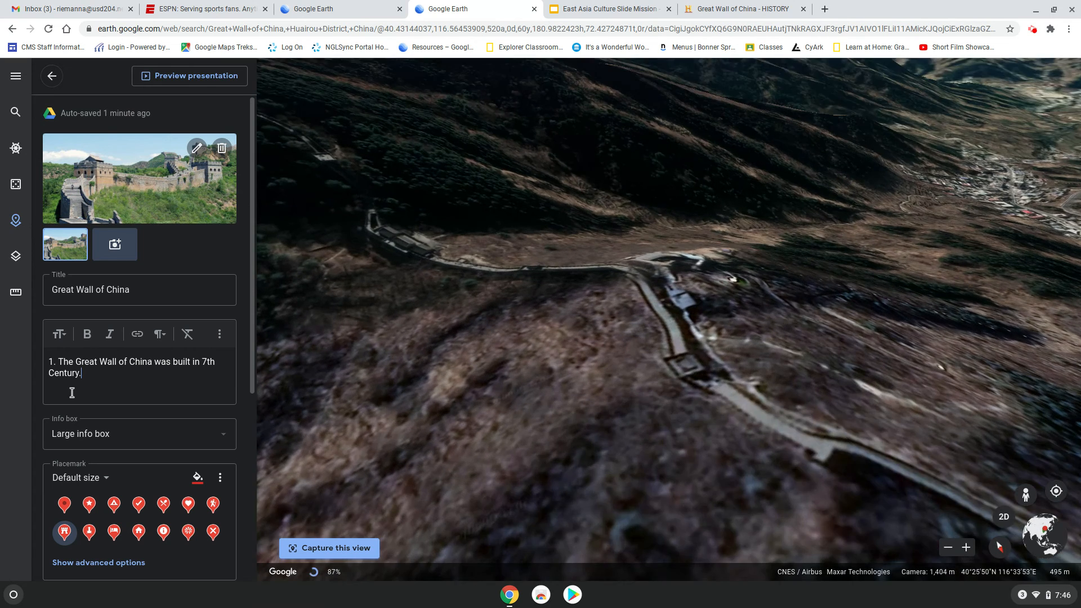
{"action": "left_click", "coordinate": [81, 388]}
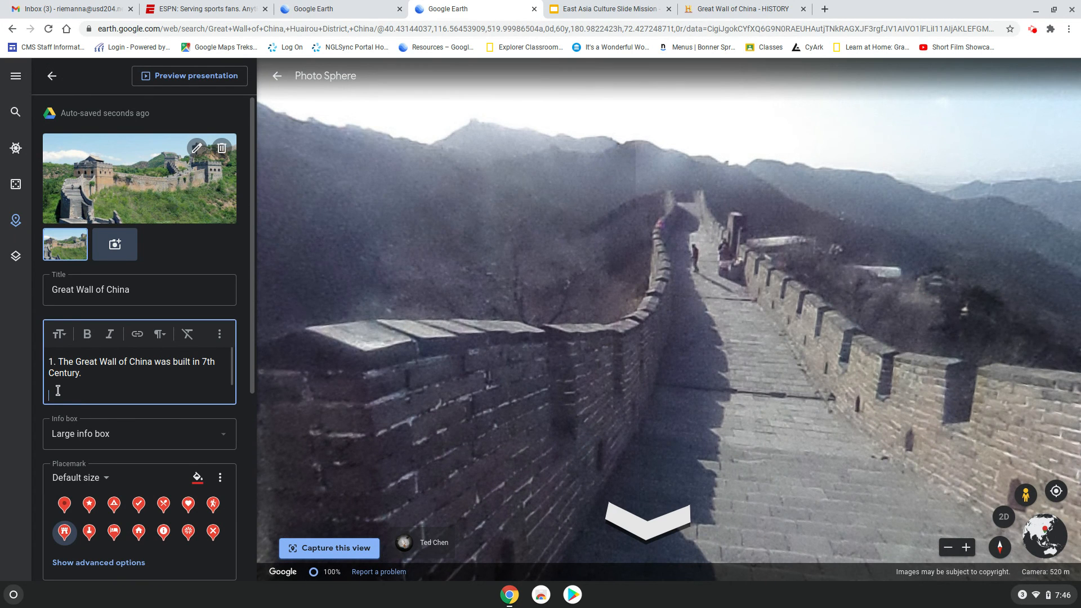
{"action": "type", "text": "Mr. Riemann's"}
{"action": "key", "text": "BackSpace"}
{"action": "key", "text": "BackSpace"}
{"action": "key", "text": "BackSpace"}
{"action": "key", "text": "BackSpace"}
{"action": "key", "text": "BackSpace"}
{"action": "key", "text": "BackSpace"}
{"action": "key", "text": "BackSpace"}
{"action": "key", "text": "BackSpace"}
{"action": "key", "text": "BackSpace"}
{"action": "key", "text": "BackSpace"}
{"action": "key", "text": "BackSpace"}
{"action": "type", "text": "Joe Smith"}
Delete all the text in the placemark's description, including the contributor's name.
{"action": "left_click_drag", "start_coordinate": [95, 396], "coordinate": [43, 362]}
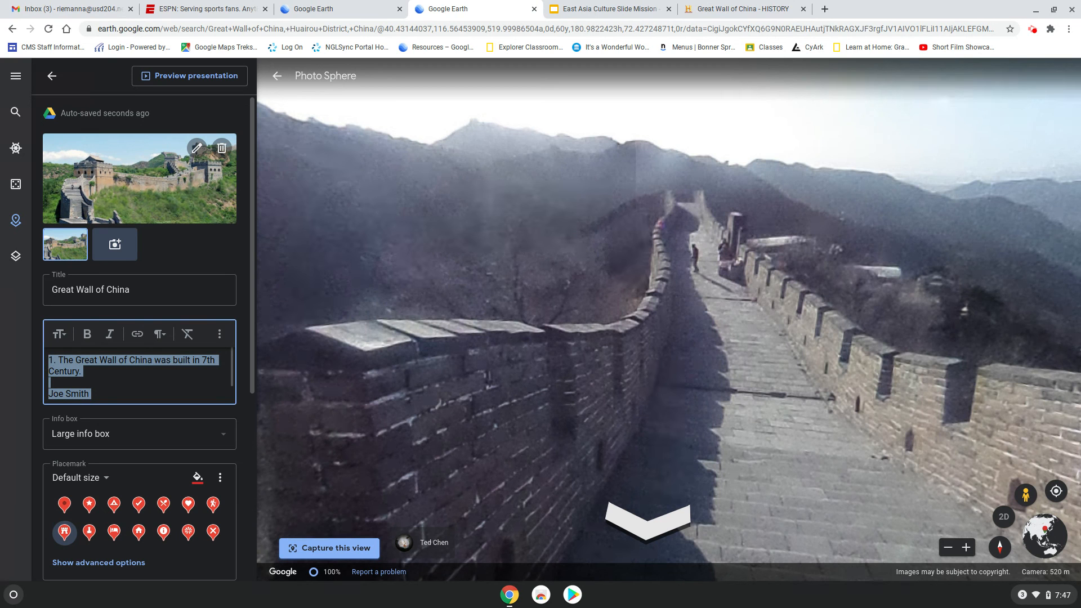
{"action": "key", "text": "BackSpace"}
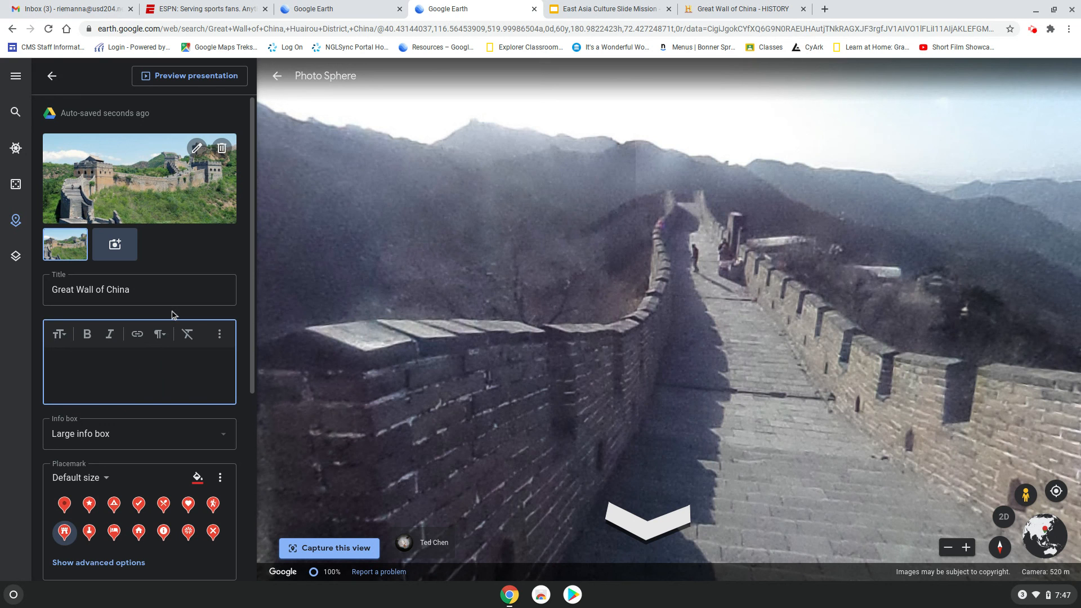
{"action": "left_click", "coordinate": [1033, 35]}
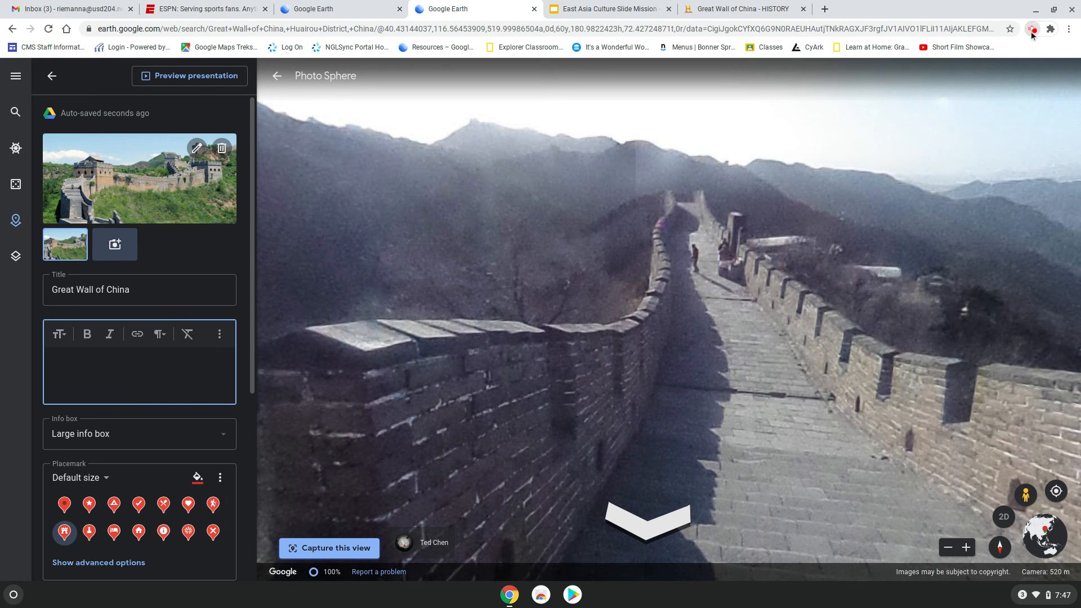